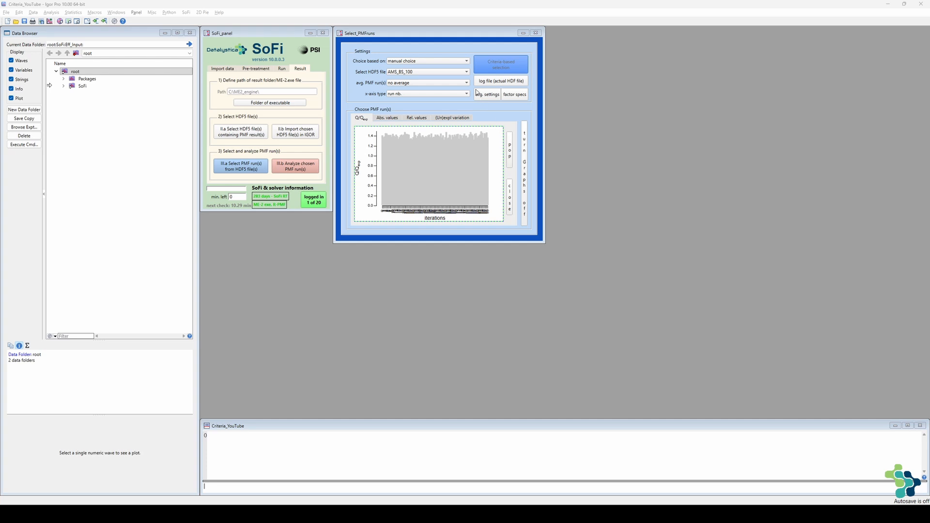
- Base the PMF run choice on automated selection and open the criteria-based selection
click(457, 61)
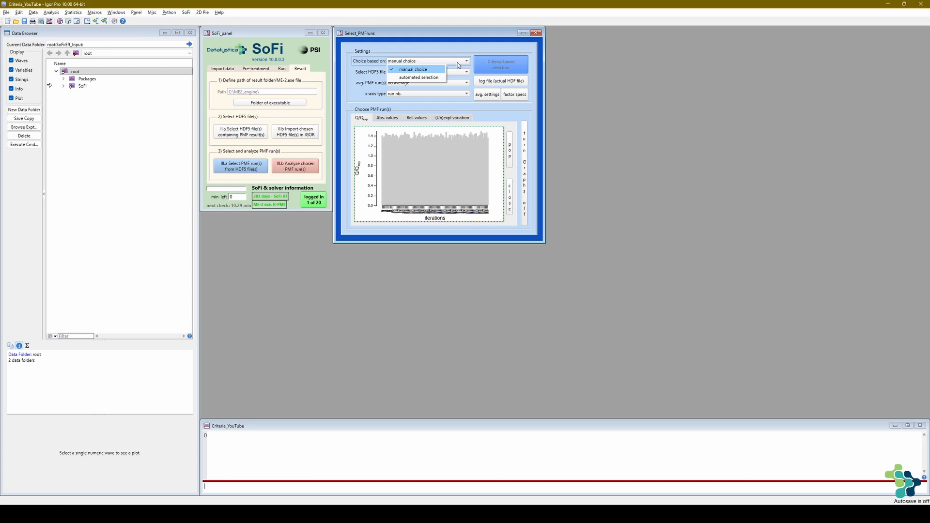
click(440, 78)
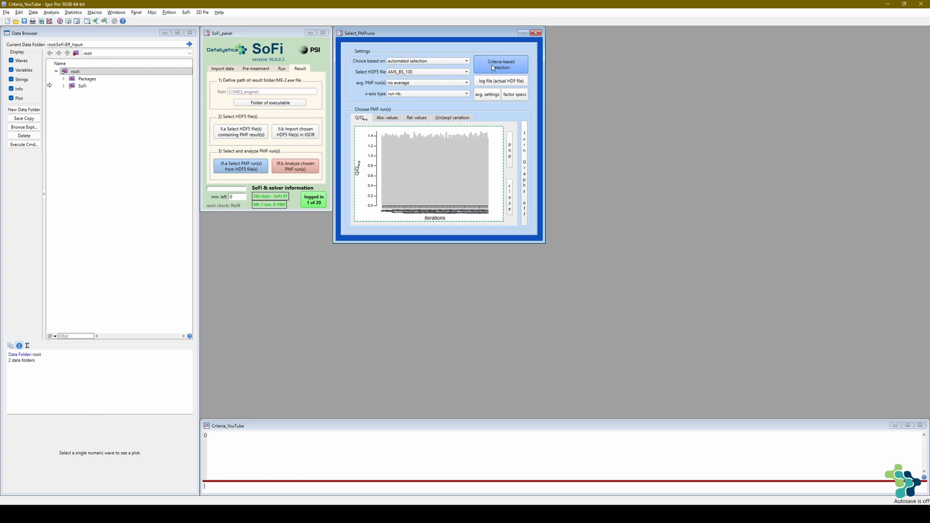
click(492, 65)
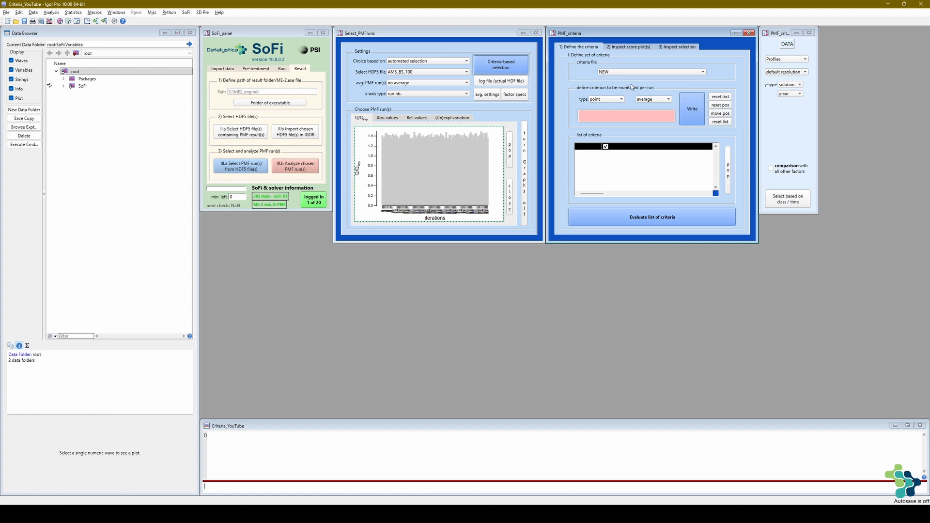
- Set the criterion data to Time series with explained variation (expl. var.) as the y-type
click(792, 59)
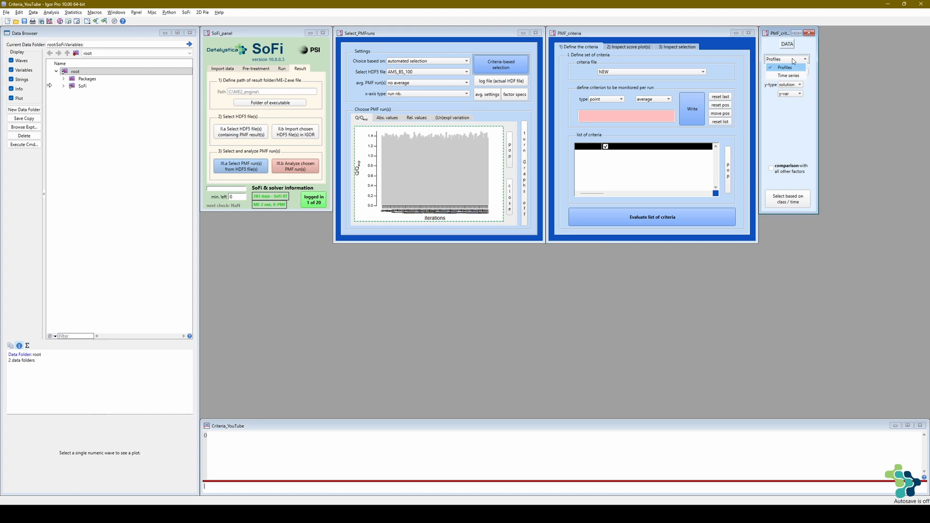
click(789, 76)
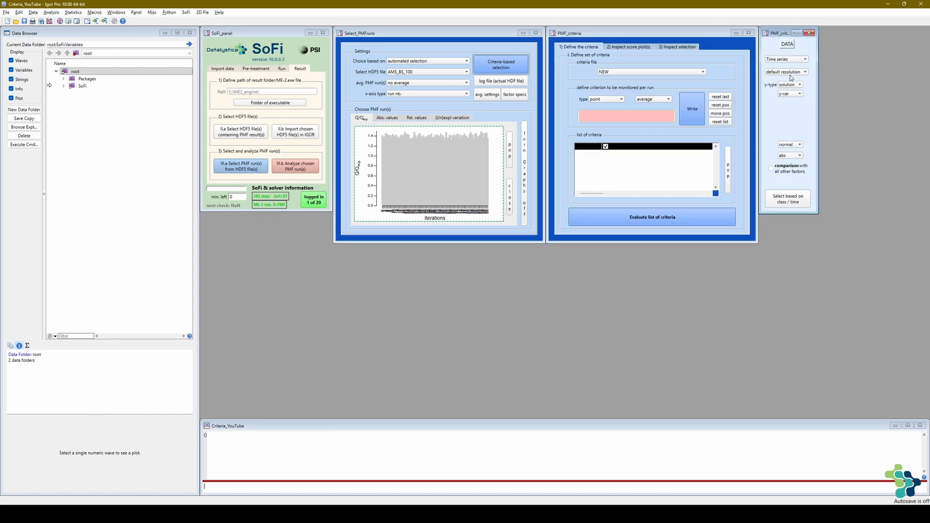
click(790, 86)
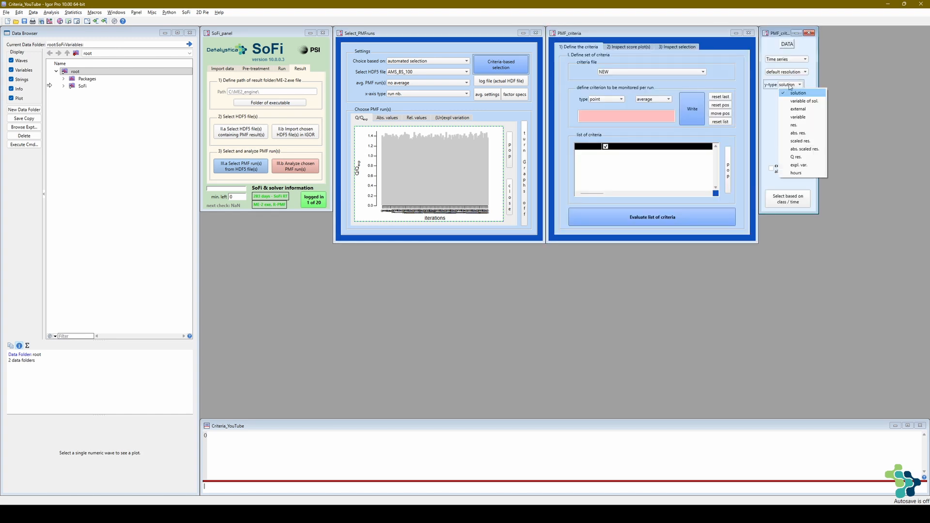
click(796, 165)
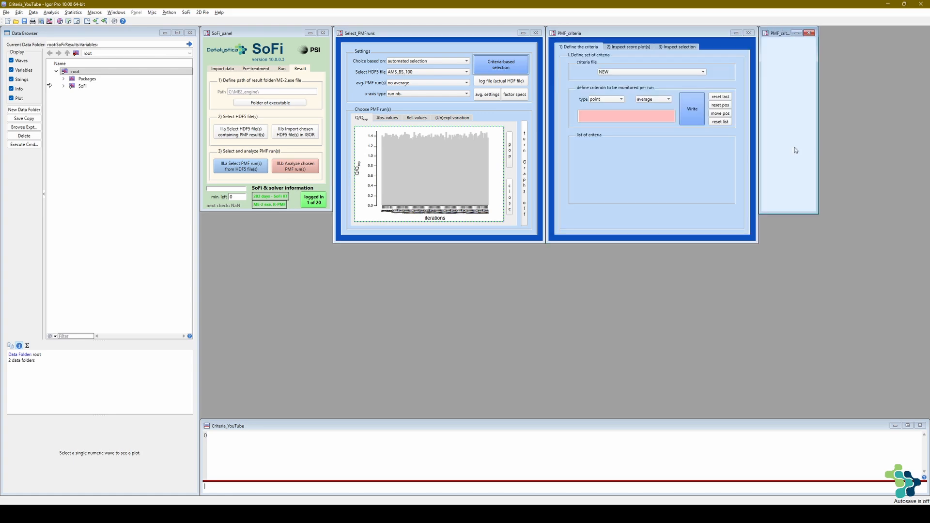
- Choose factor_1 - 78.985: CH3SO2 as the y-variable and add this average criterion to the list of criteria
click(794, 94)
scroll(816, 292, down, 3)
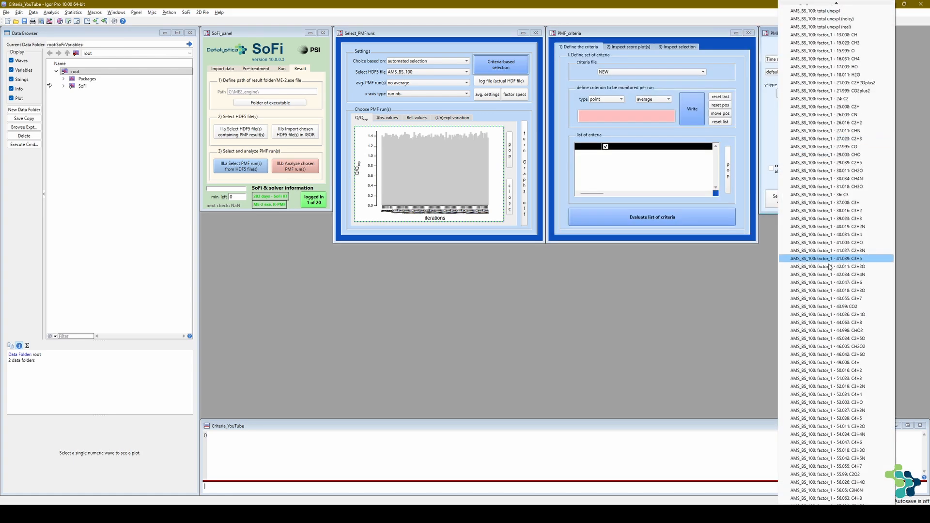
scroll(816, 292, down, 13)
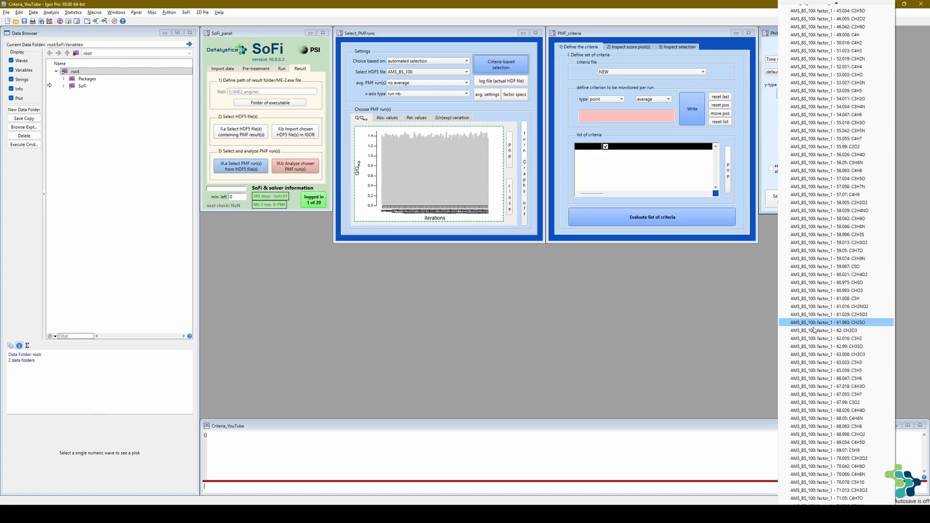
scroll(814, 333, down, 4)
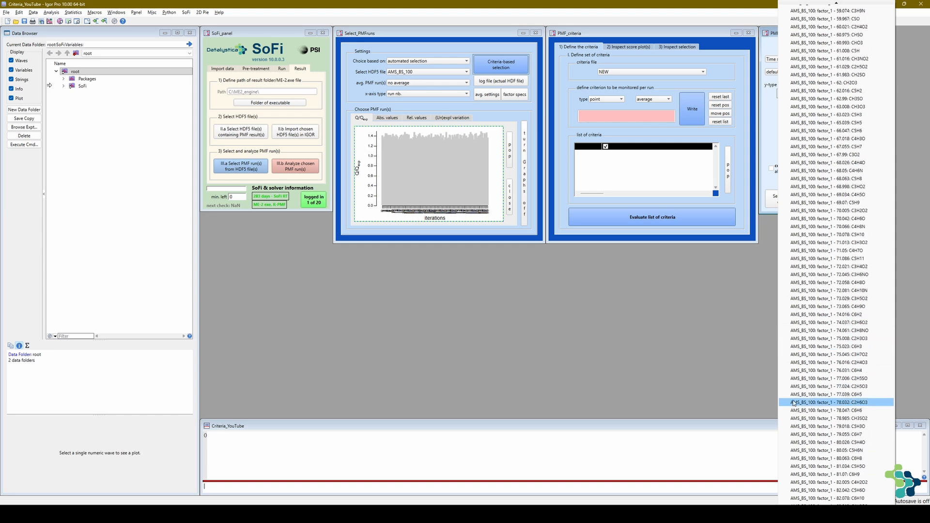
click(829, 418)
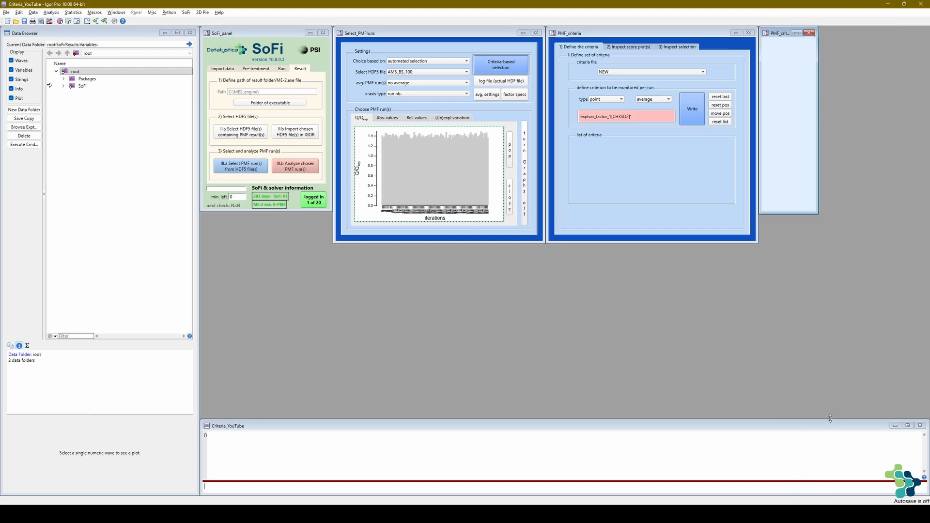
click(703, 120)
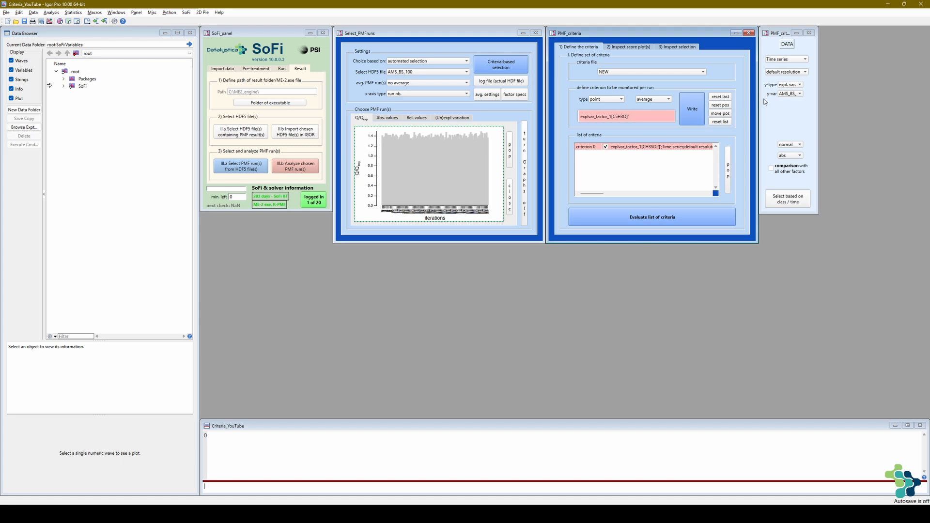
- Set the y-type to variable of solution and choose factor_2 - 84.081: C5H10N as the y-variable
click(786, 86)
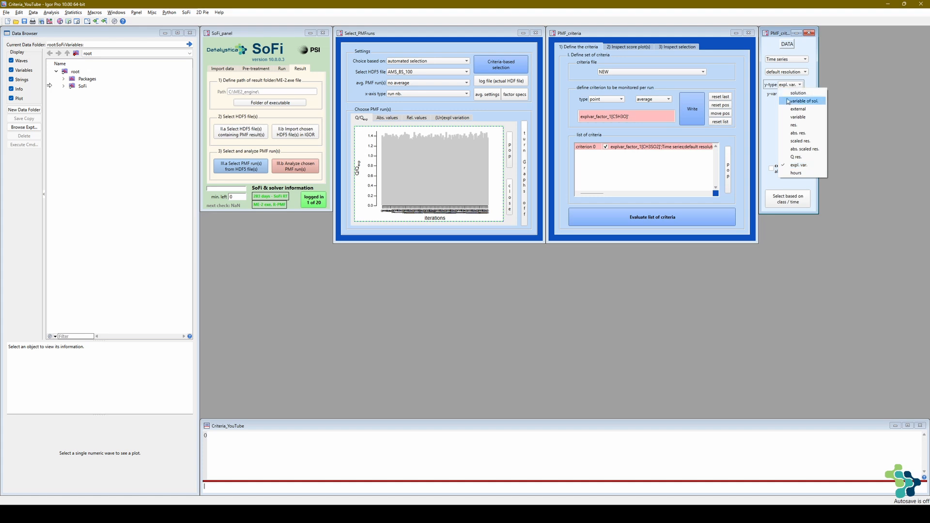
click(786, 101)
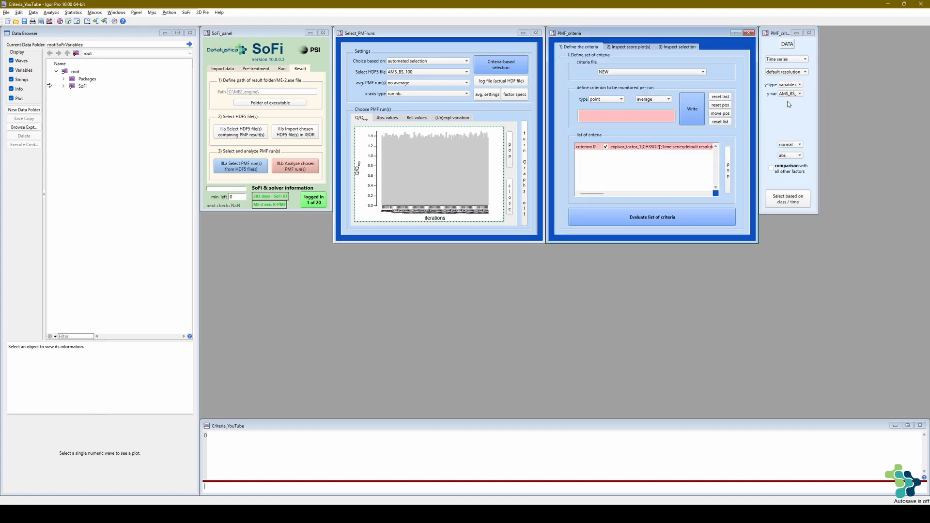
click(793, 95)
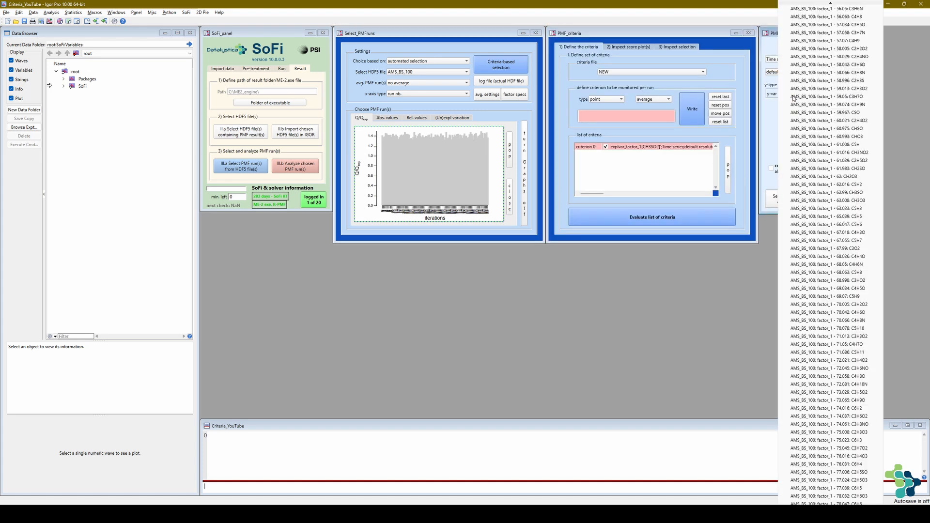
key(Page_Down)
key(Page_Down)
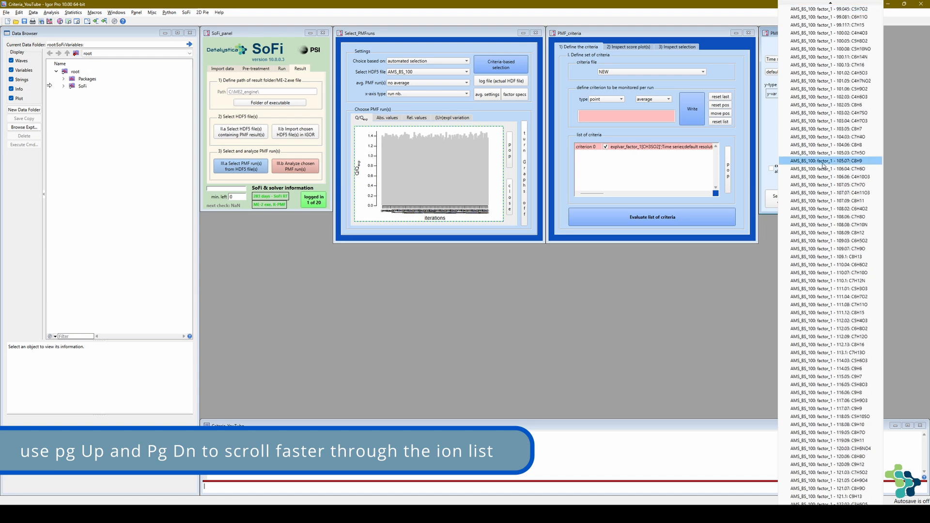
key(Page_Down)
key(Page_Down)
key(Page_Down)
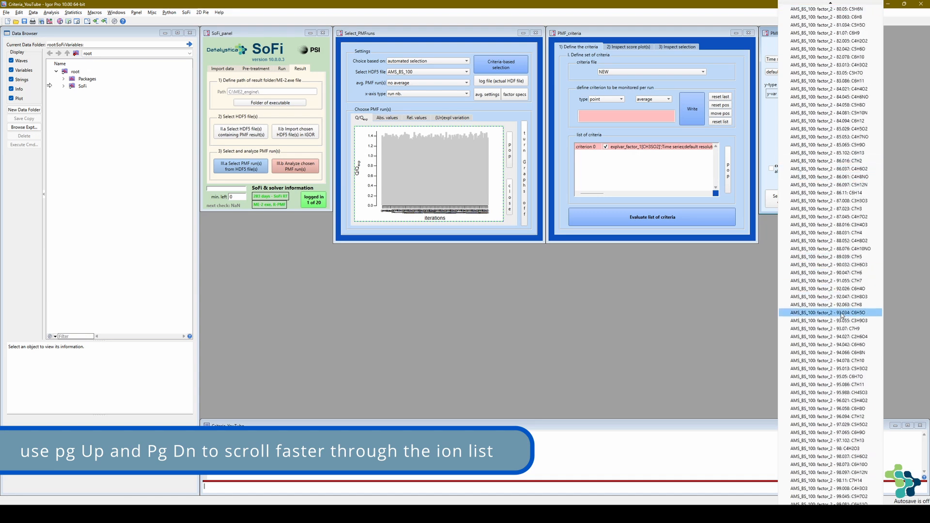
click(865, 114)
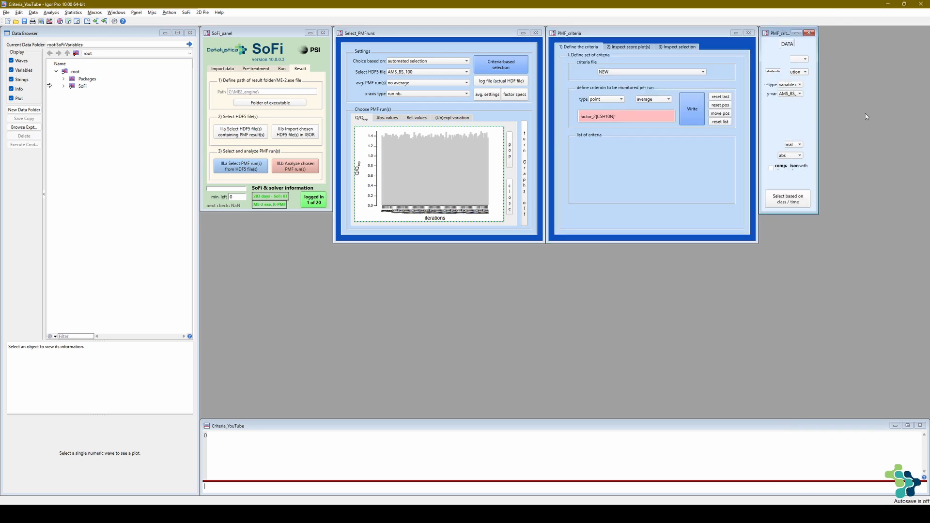
- Express the factor_2 C5H10N criterion as a fraction and add it to the list of criteria
click(796, 158)
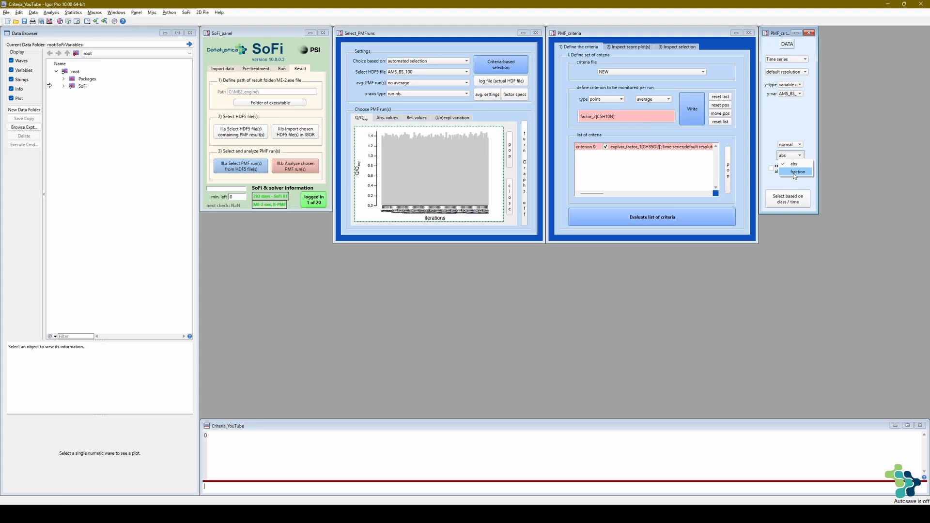
click(795, 173)
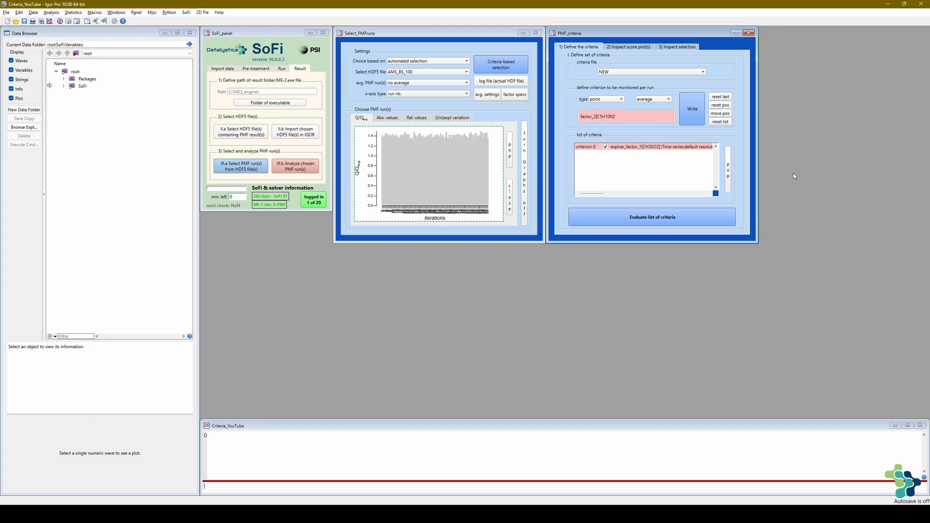
click(699, 121)
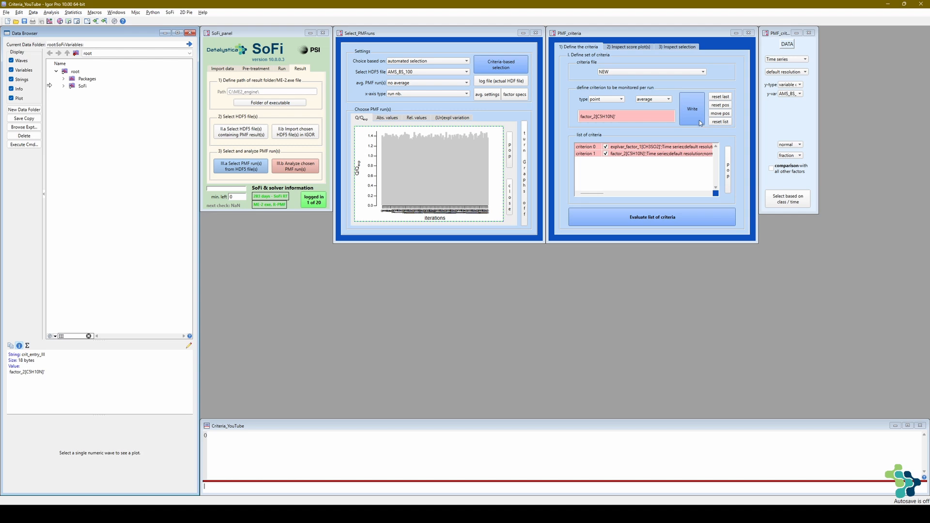
- Set up an R_Pearson criterion with solution as the y-type and factor_3 as the y-variable
click(660, 101)
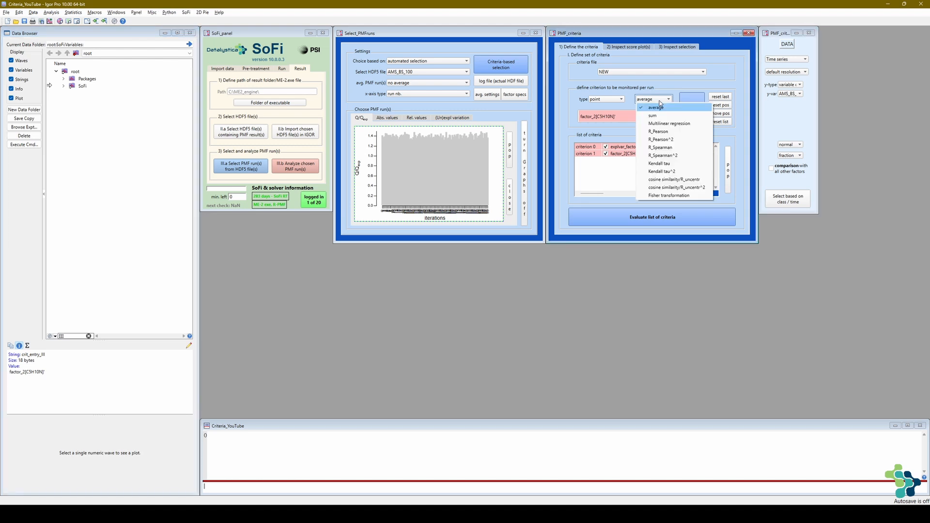
click(670, 136)
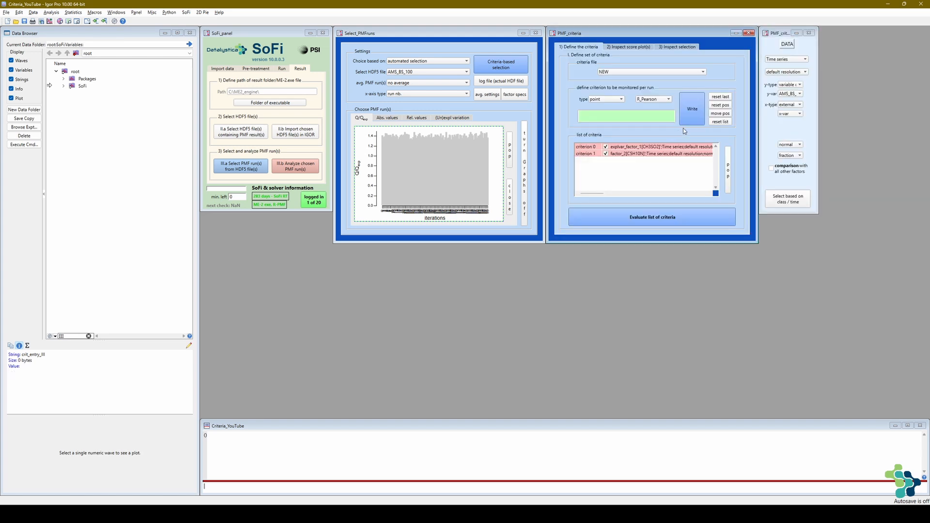
click(788, 94)
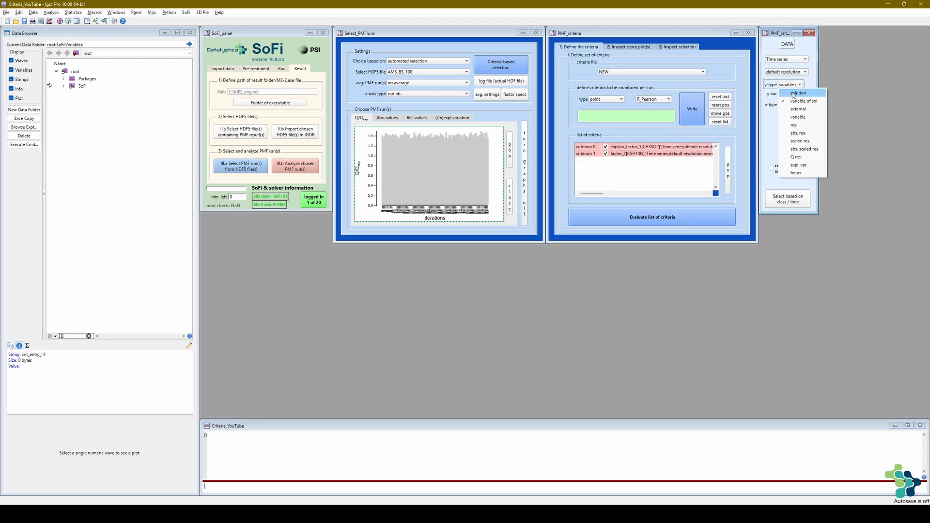
click(793, 95)
click(793, 95)
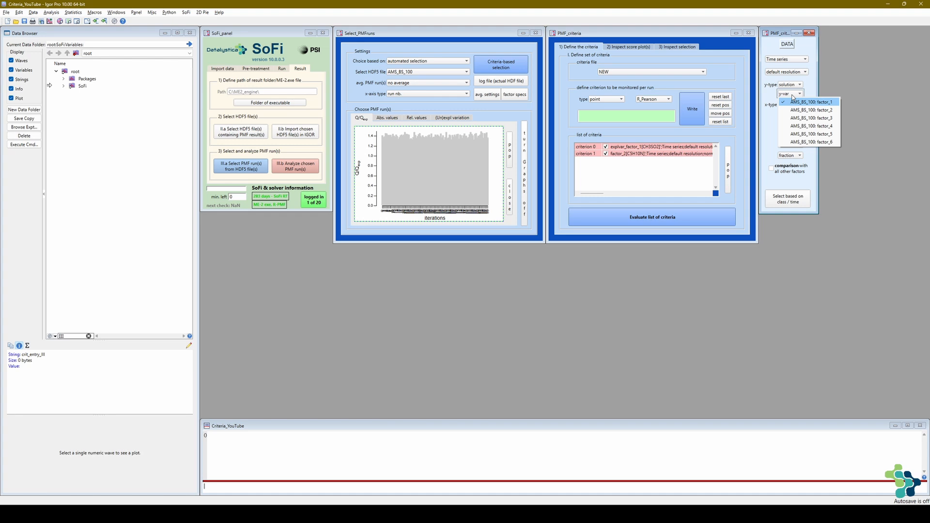
click(800, 118)
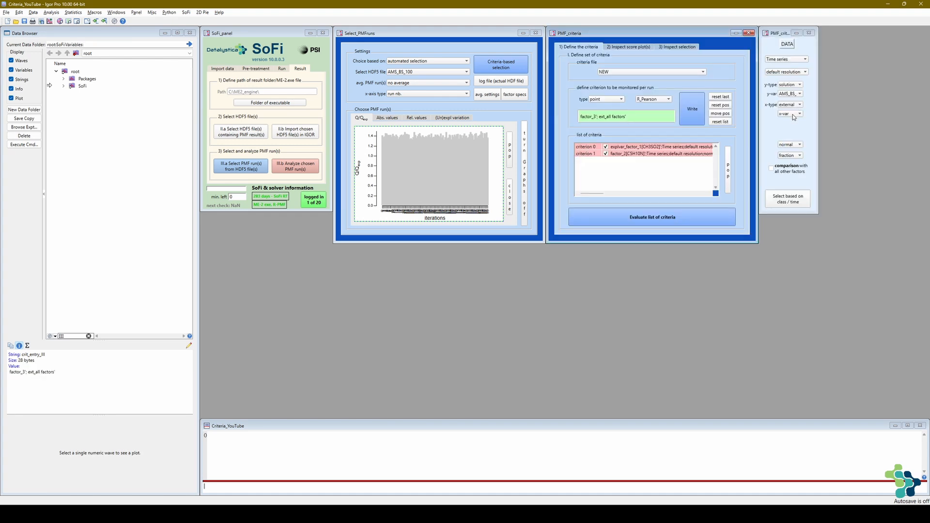
- Correlate factor_3 with the external Levoglucosan series in absolute (abs) values and add the criterion to the list
click(792, 114)
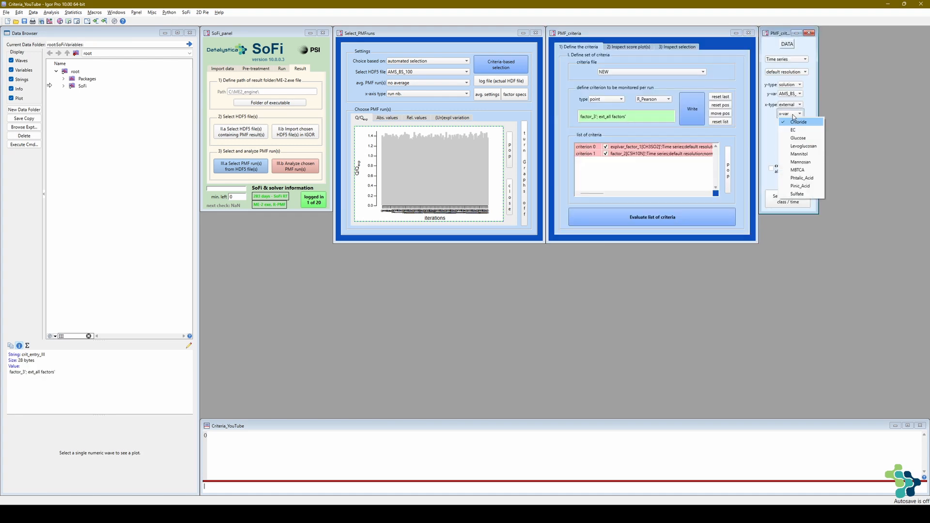
click(798, 145)
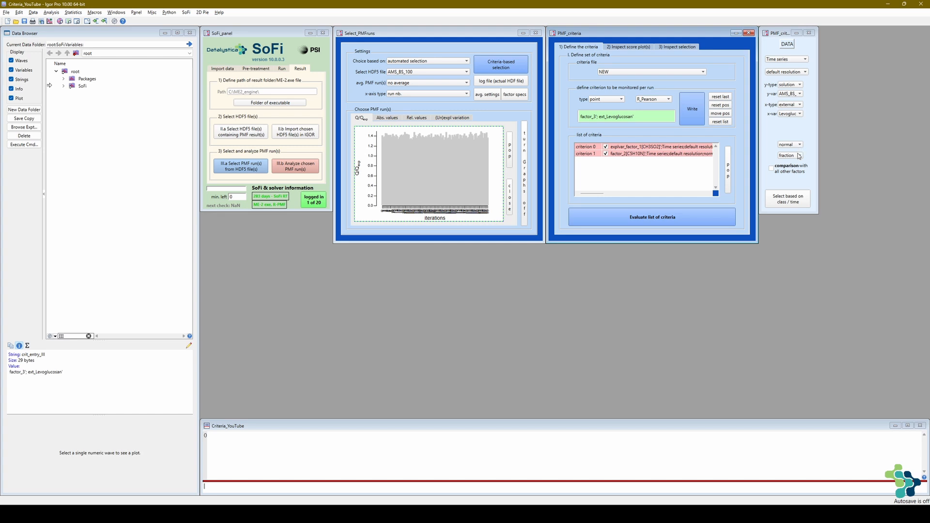
click(798, 156)
click(795, 165)
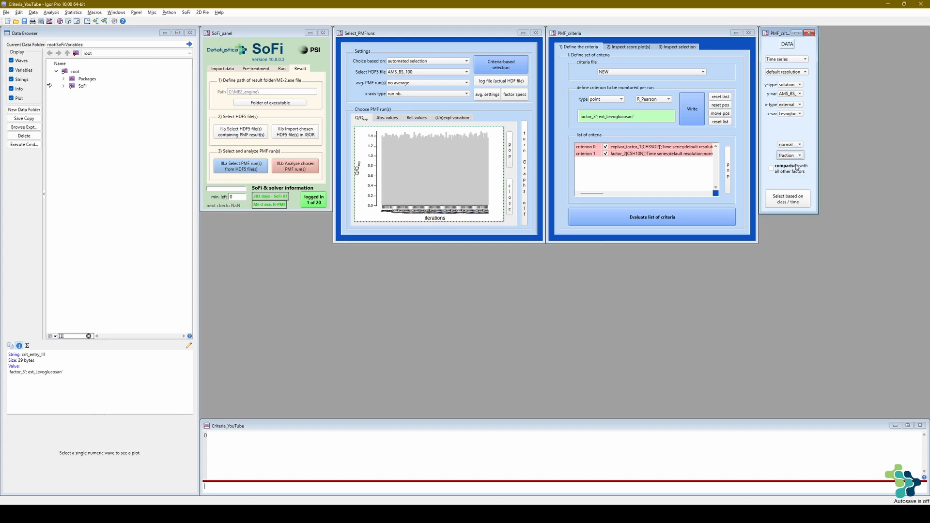
click(692, 118)
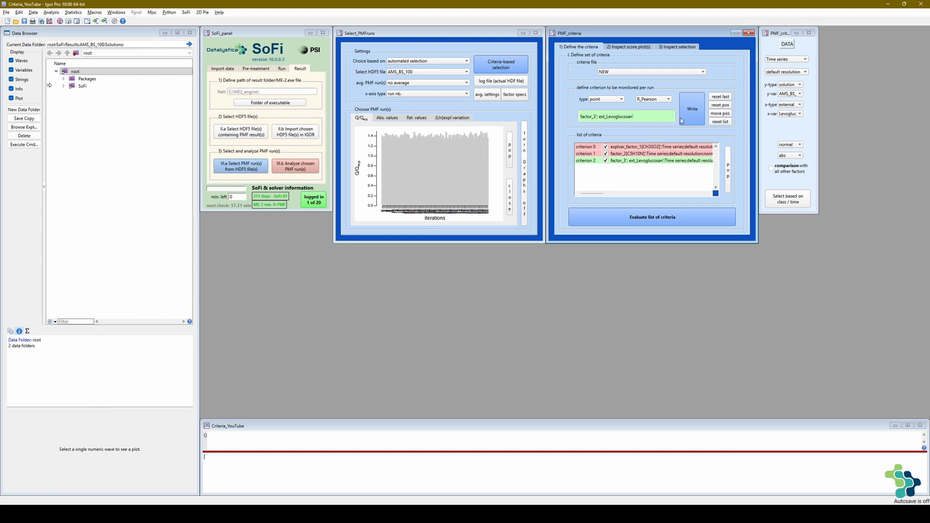
- Start a new average criterion based on Profiles data
click(665, 99)
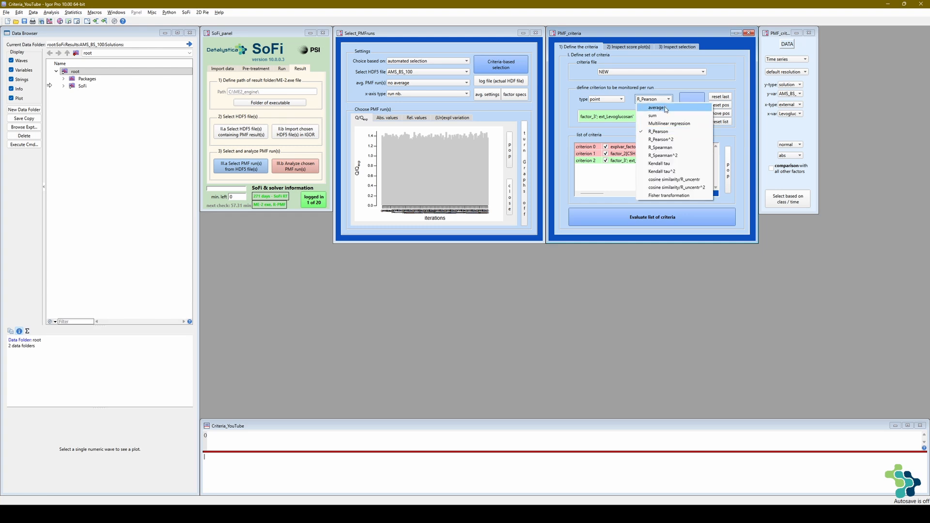
click(665, 106)
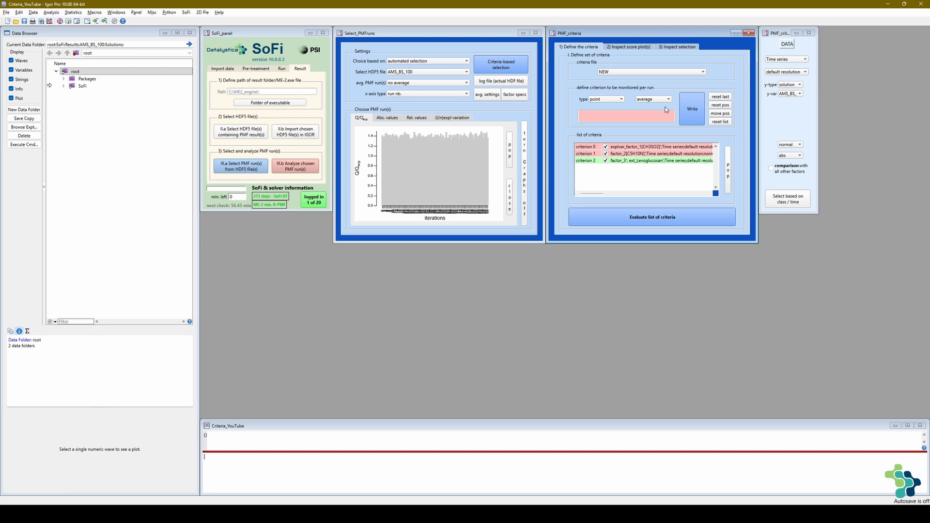
click(789, 60)
click(790, 68)
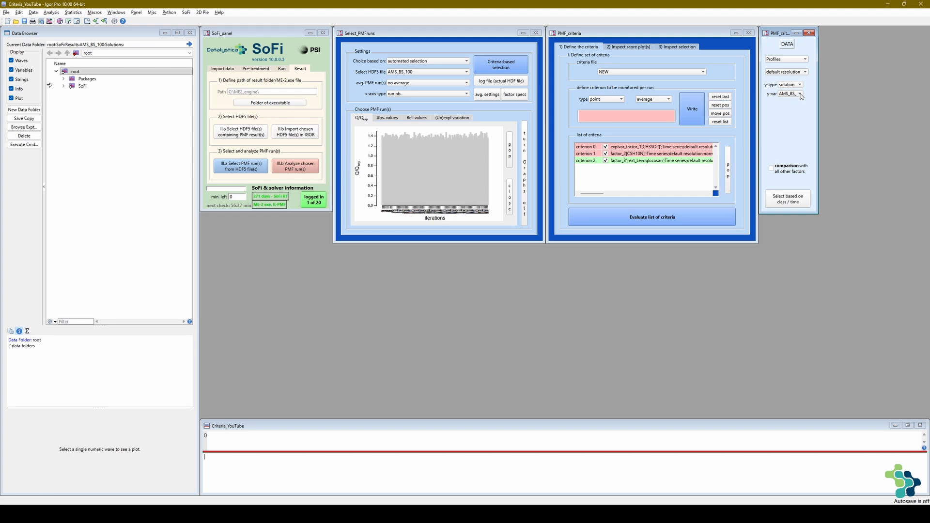
- Choose factor_3 - 60.021: C2H4O2 as the y-variable and add the profile criterion to the list of criteria
click(799, 94)
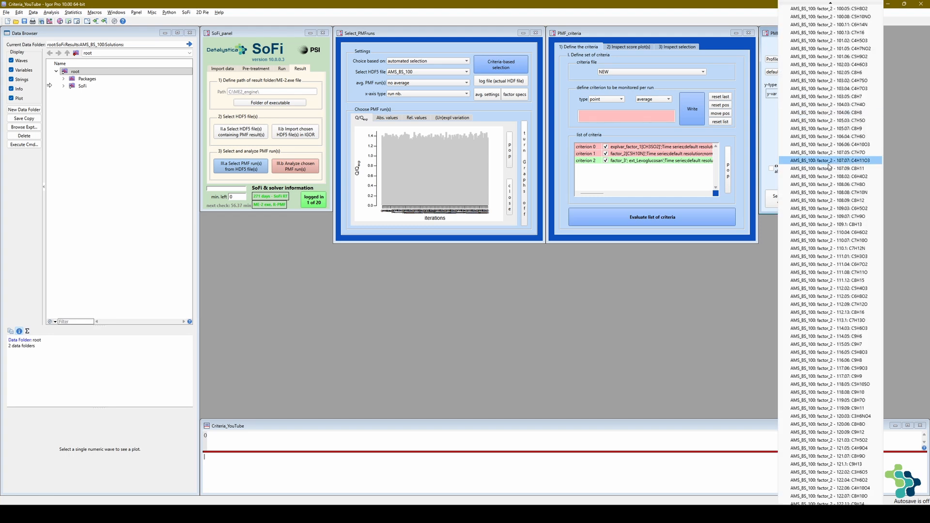
scroll(813, 193, down, 7)
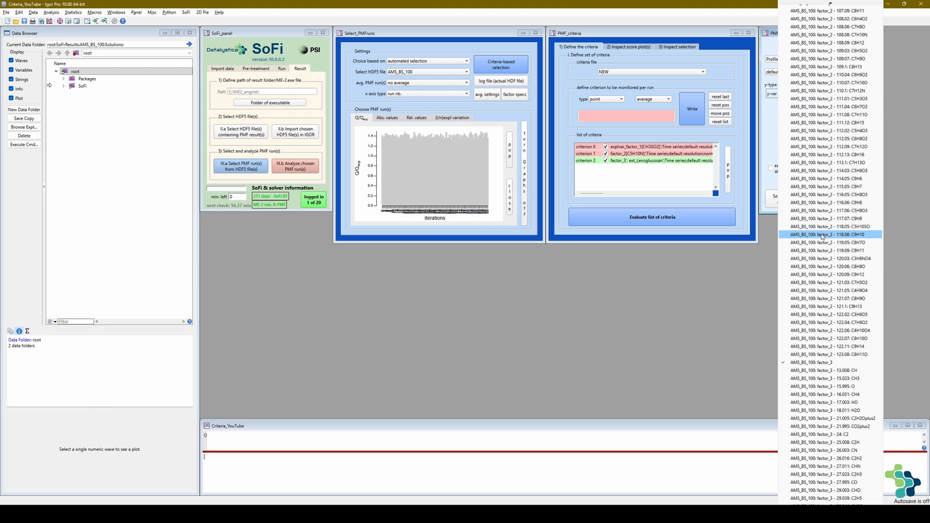
scroll(823, 240, down, 20)
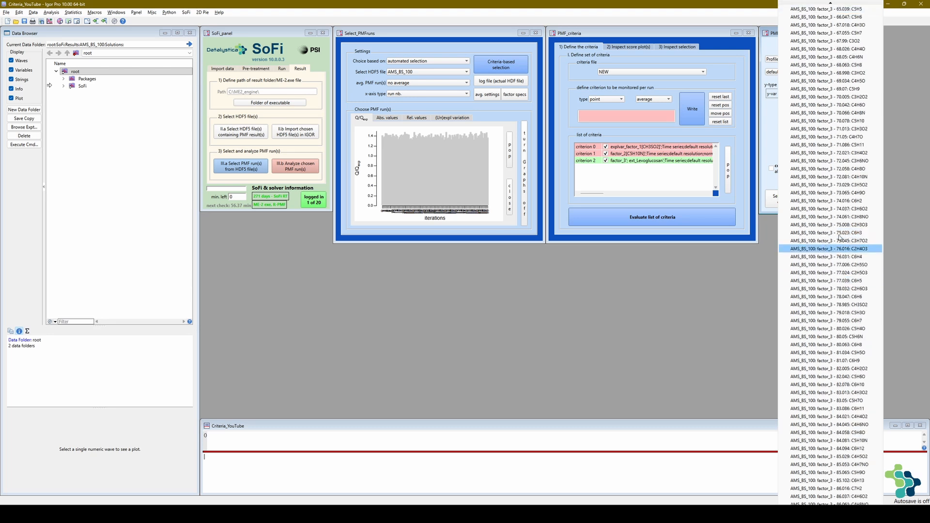
scroll(829, 117, up, 3)
scroll(827, 62, up, 2)
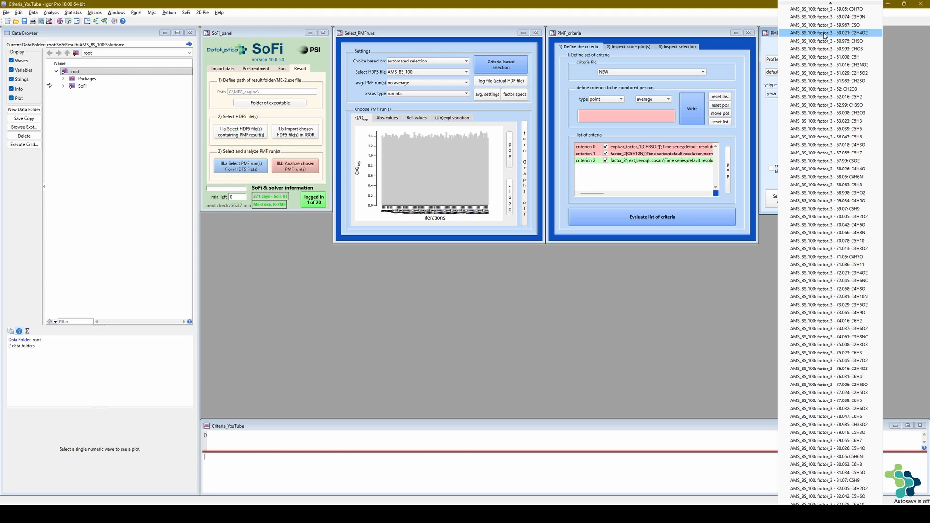
click(824, 34)
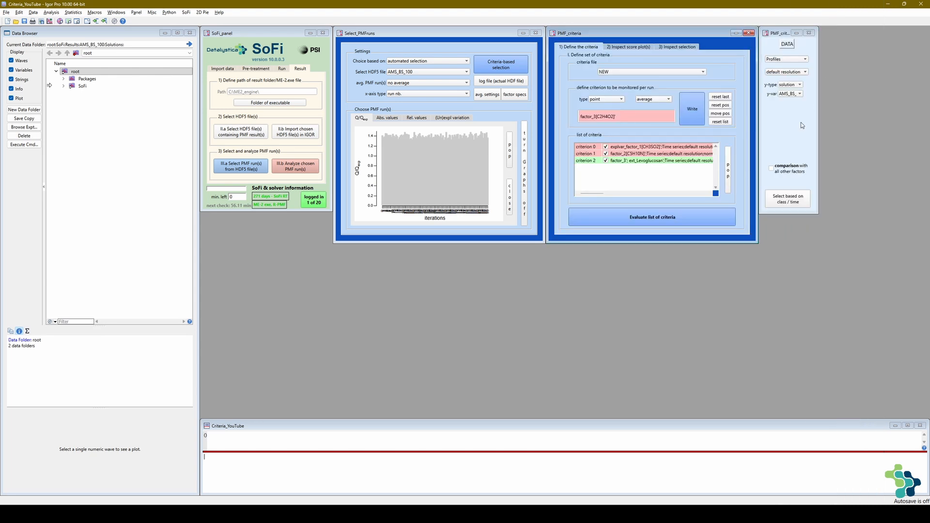
click(697, 114)
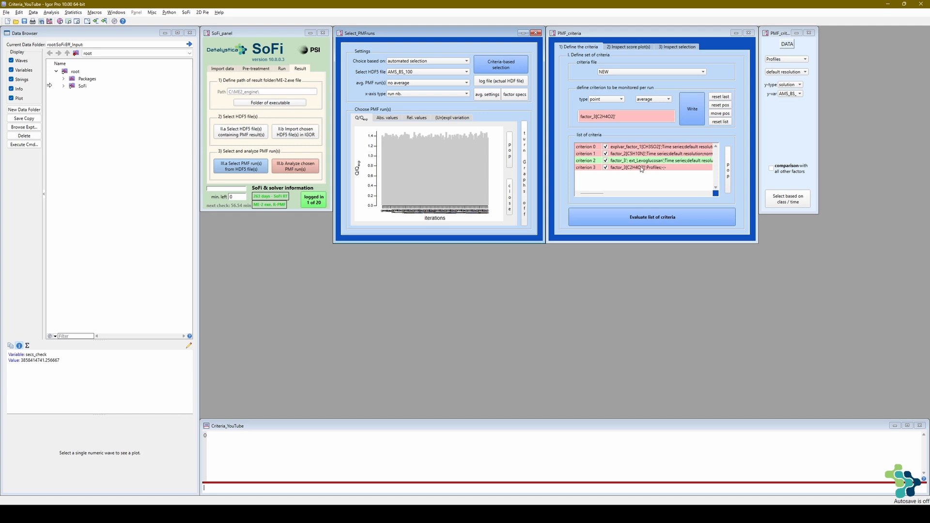
- Start a new R_Pearson criterion based on Time series data
click(669, 102)
click(669, 102)
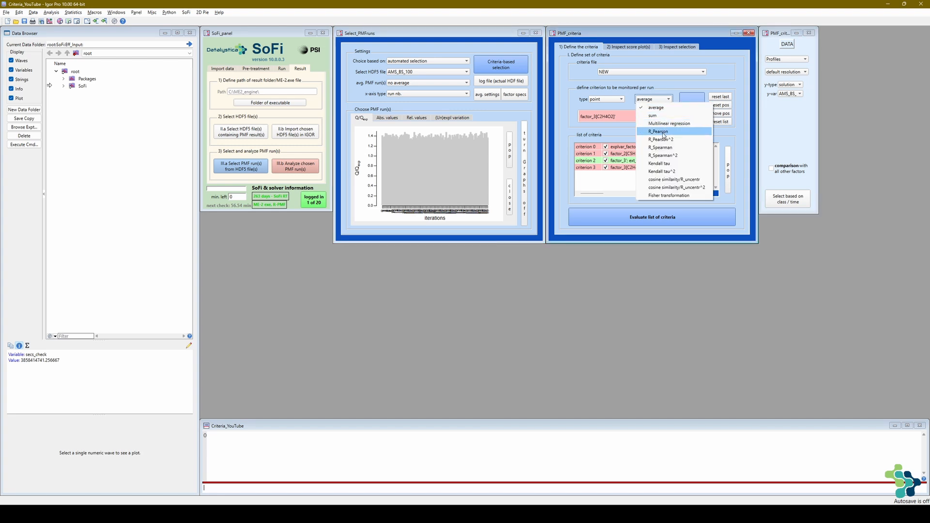
click(663, 135)
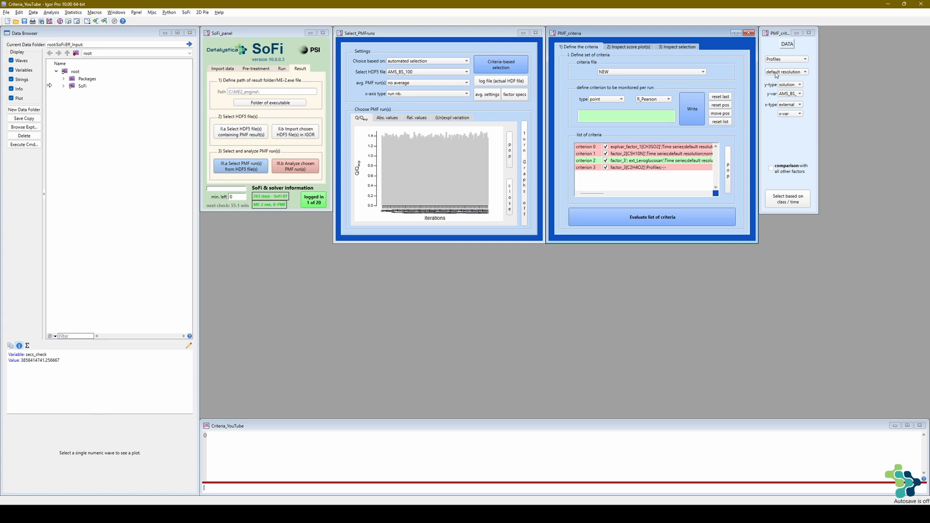
click(793, 58)
click(790, 75)
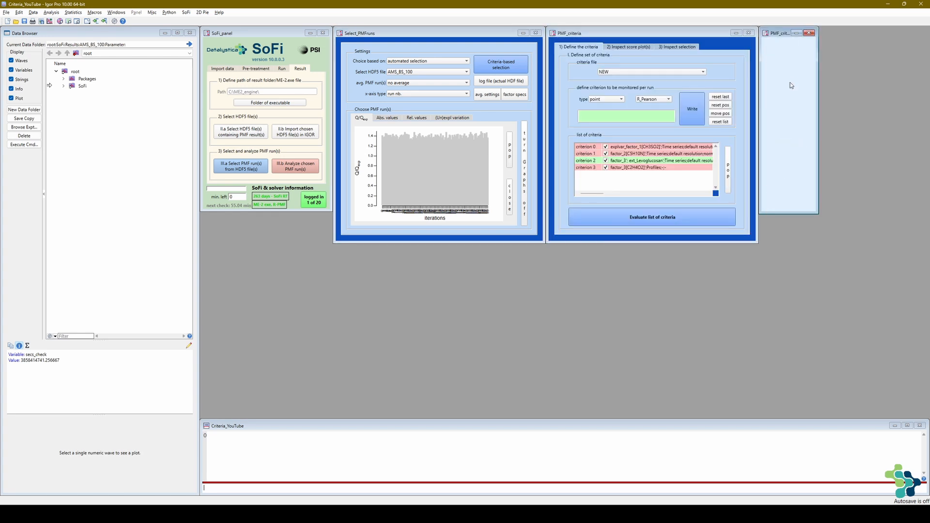
- Correlate factor_4 with the external MBTCA series and add the criterion to the list
click(792, 93)
click(798, 124)
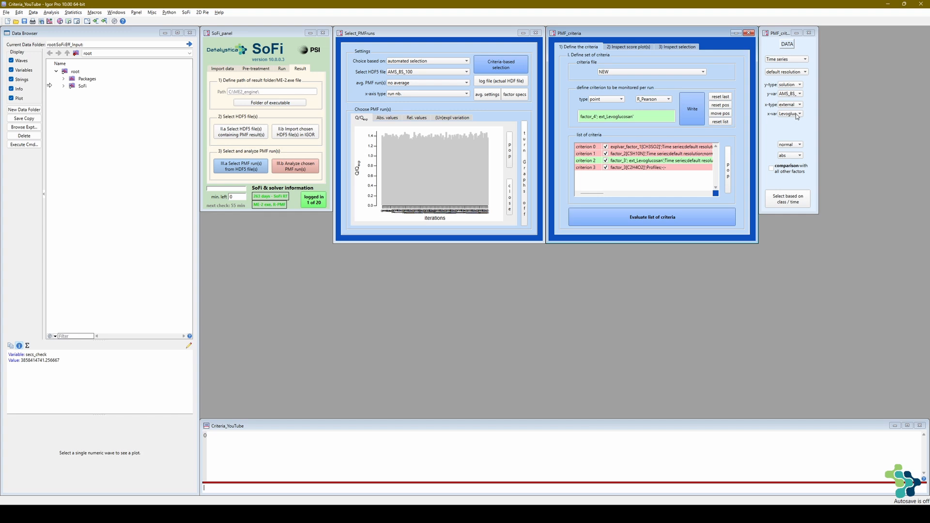
click(796, 116)
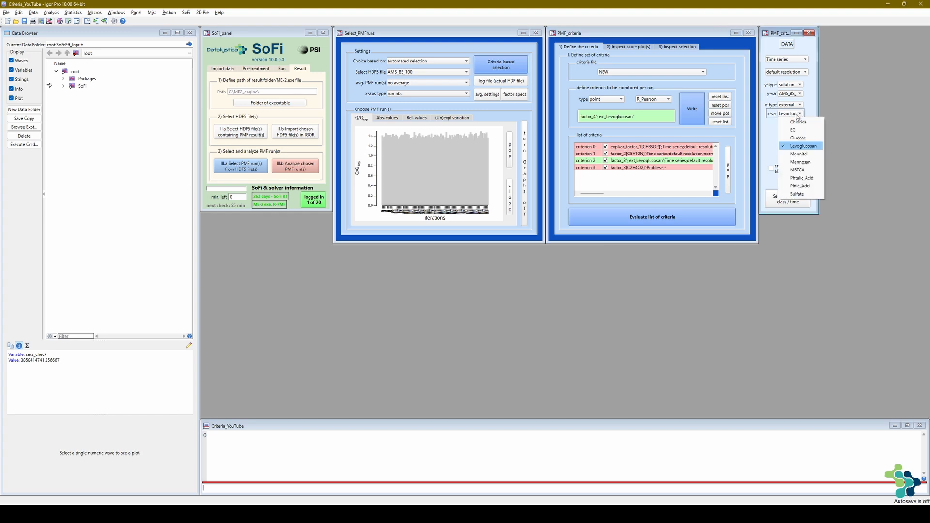
click(799, 170)
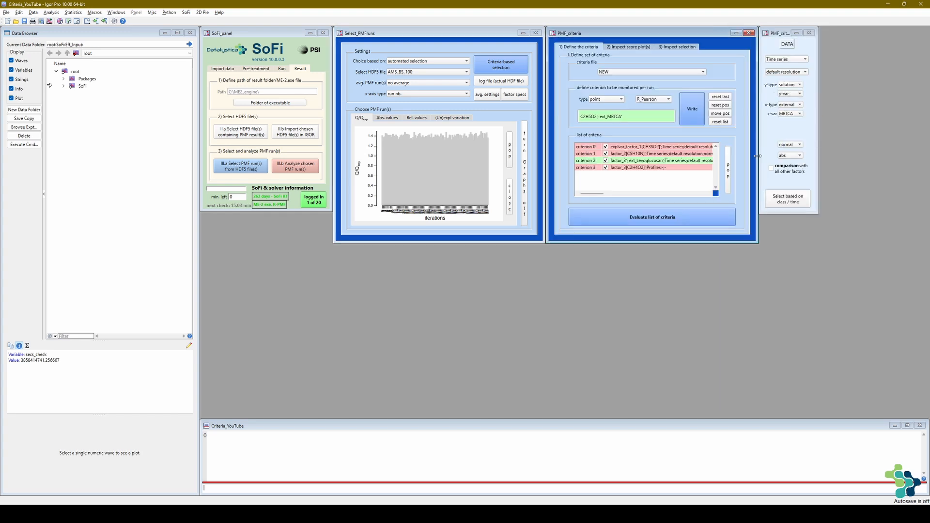
click(685, 123)
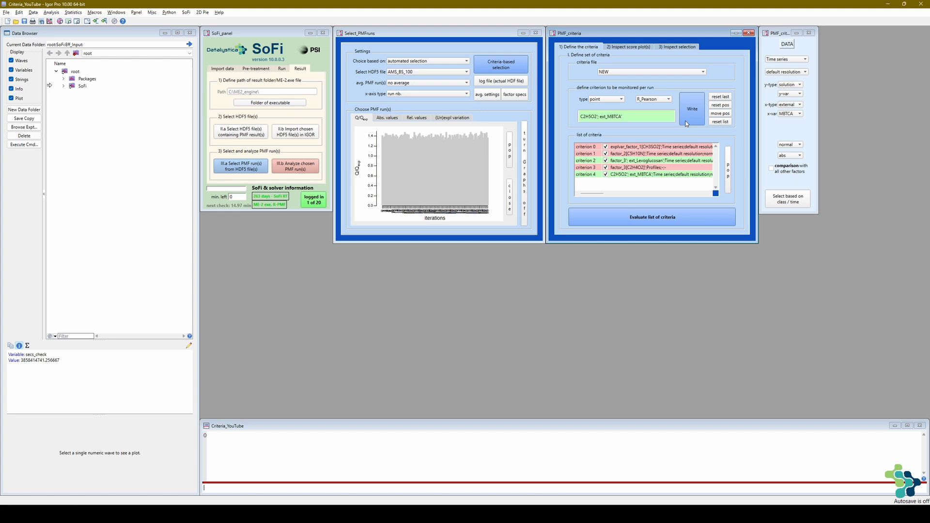
- Set up an average criterion with variable of solution as the y-type and factor_4 - 61.029: C2H5O2 as the y-variable
click(668, 100)
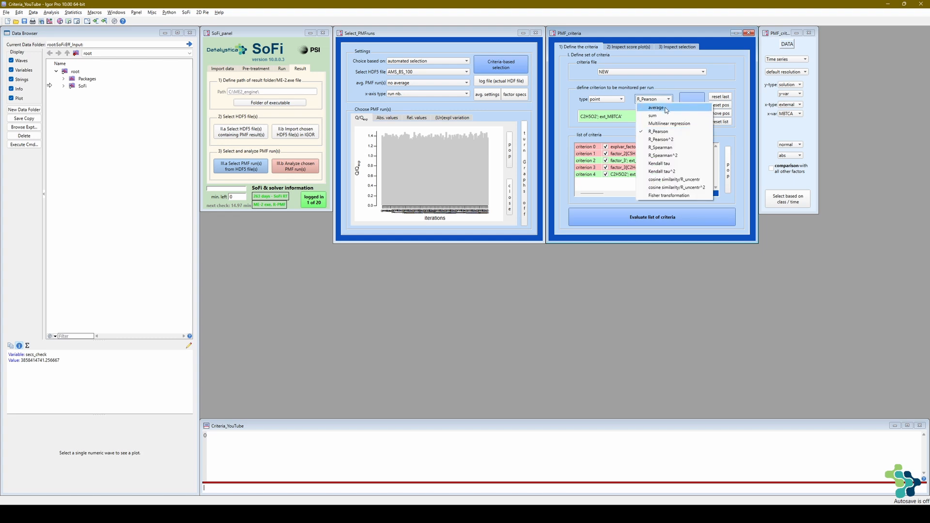
click(665, 107)
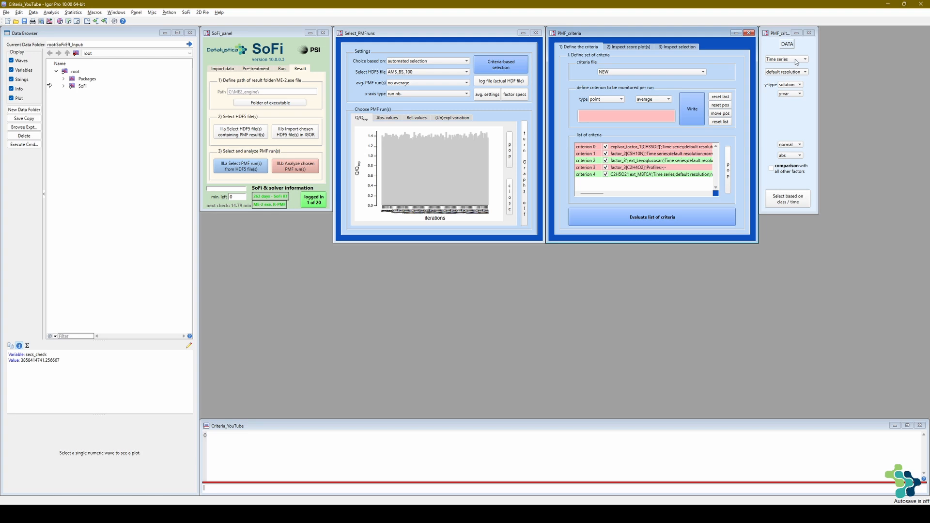
click(790, 84)
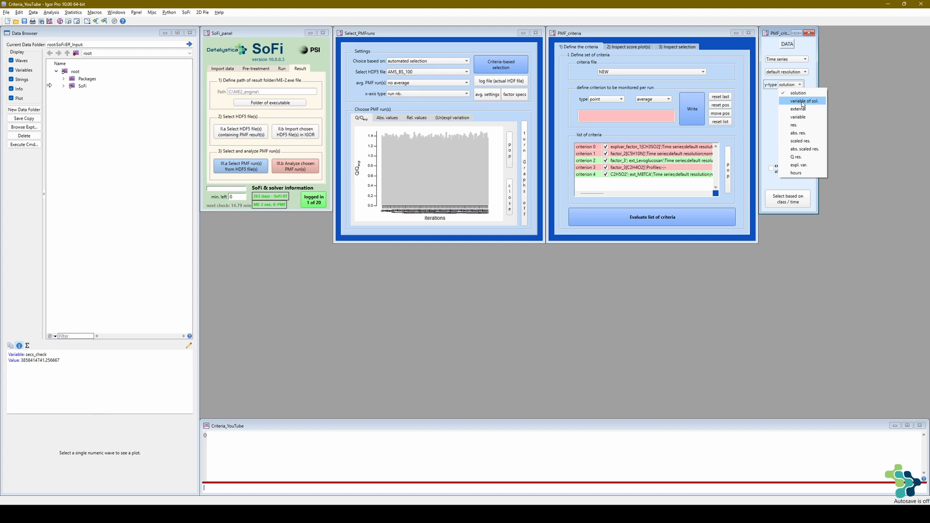
click(794, 100)
click(793, 95)
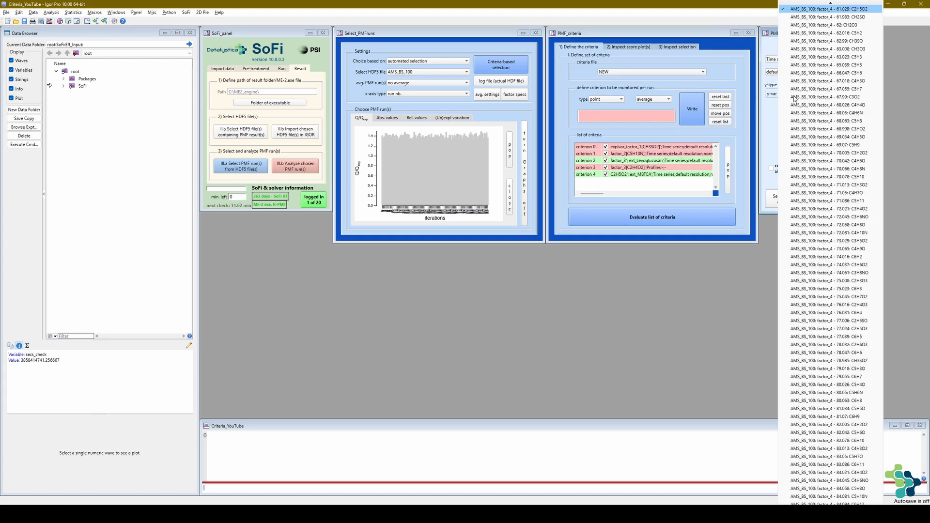
scroll(823, 83, up, 3)
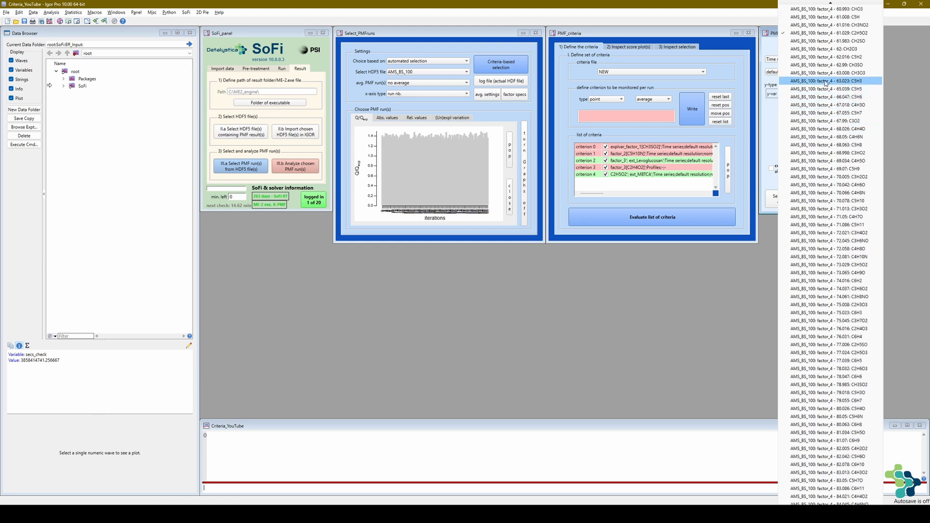
click(828, 33)
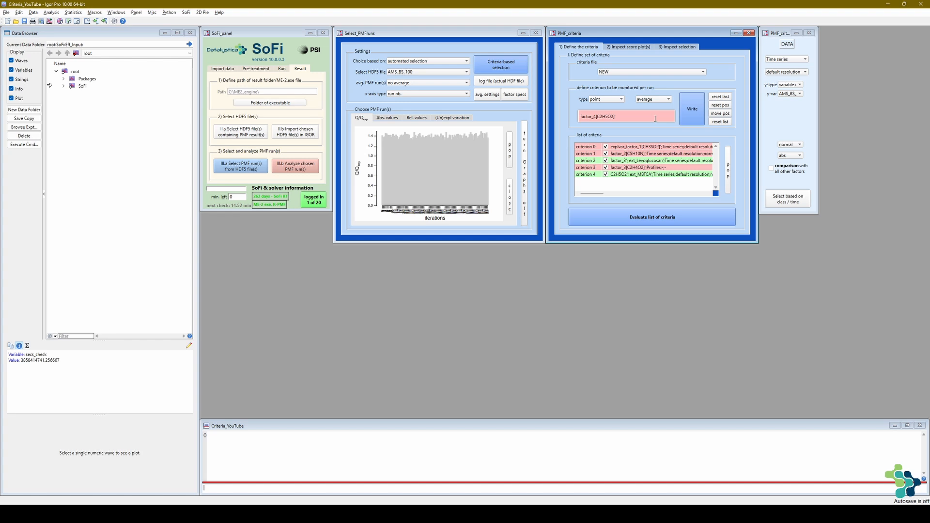
- Extend the criterion expression to the ratio factor_4[C2H5O2] / factor_4[CO2]
click(654, 118)
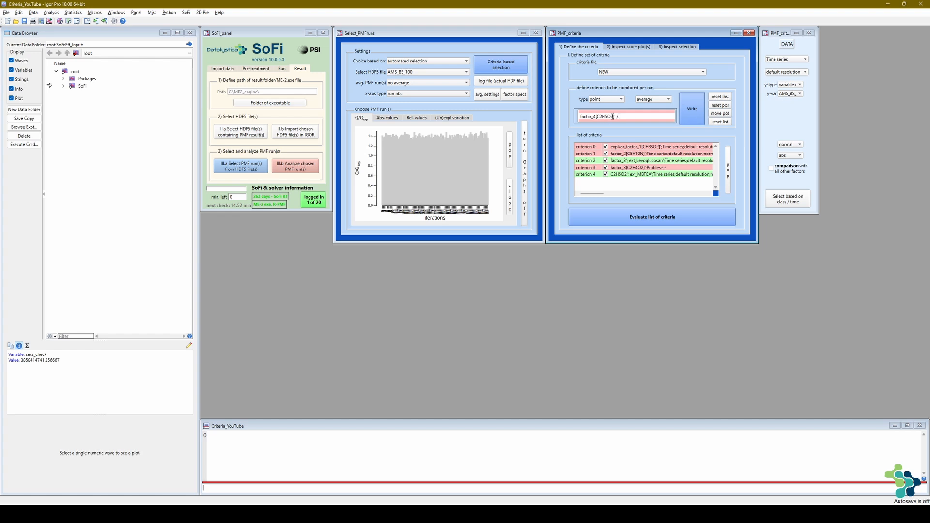
drag(617, 115, 576, 117)
key(ctrl+c)
click(629, 116)
key(ctrl+v)
key(BackSpace)
drag(645, 116, 639, 116)
key(BackSpace)
key(Delete)
key(Return)
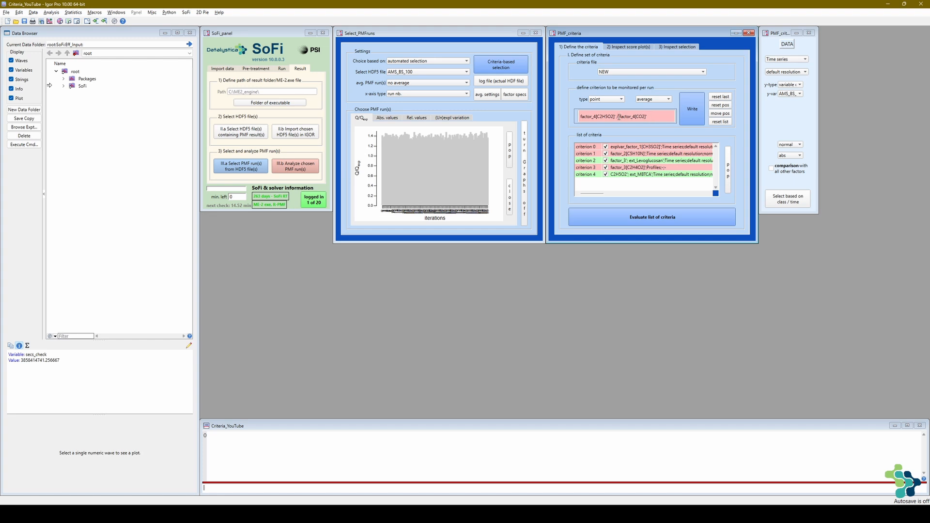
click(618, 116)
- Express the factor_4 C2H5O2 to CO2 ratio as a fraction and add it to the list of criteria
click(800, 156)
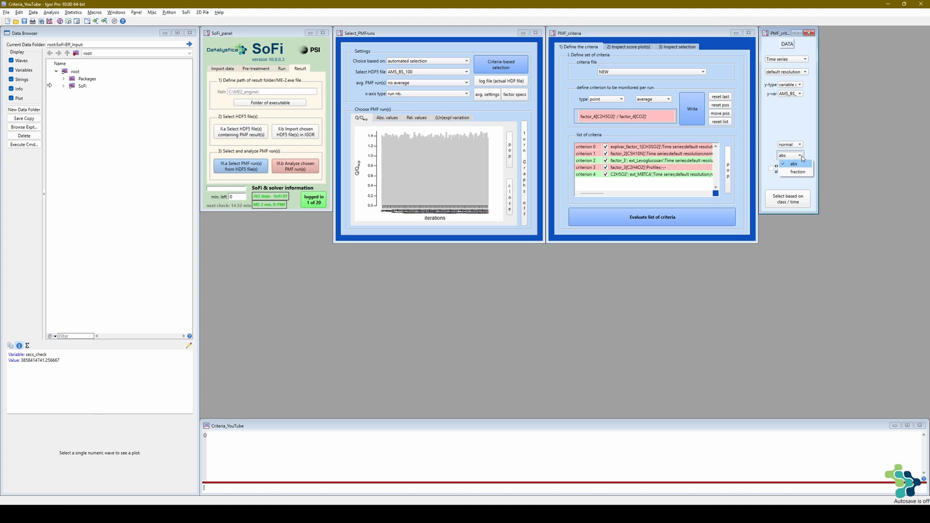
click(800, 172)
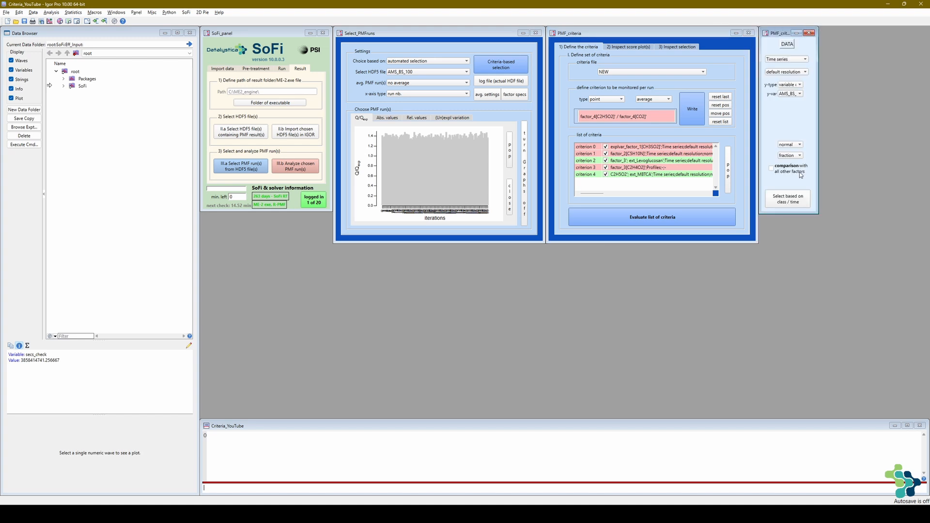
click(685, 117)
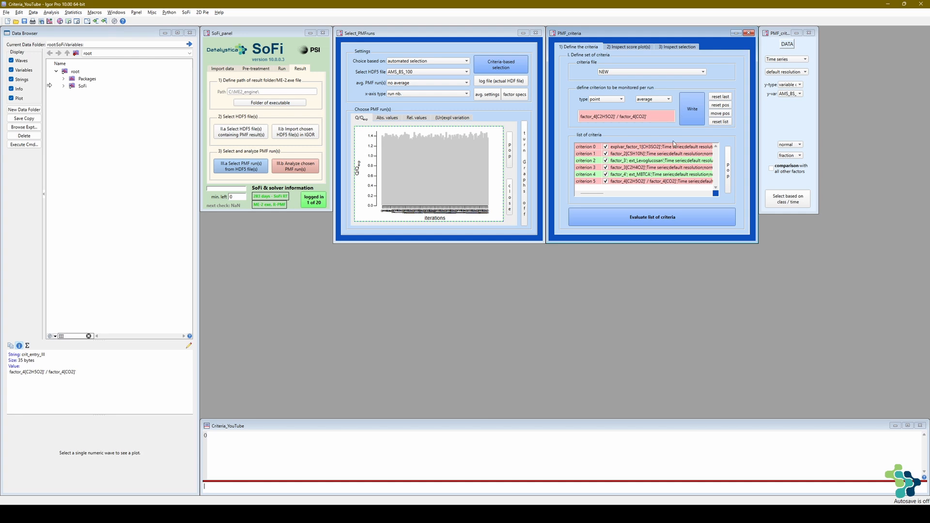
click(666, 189)
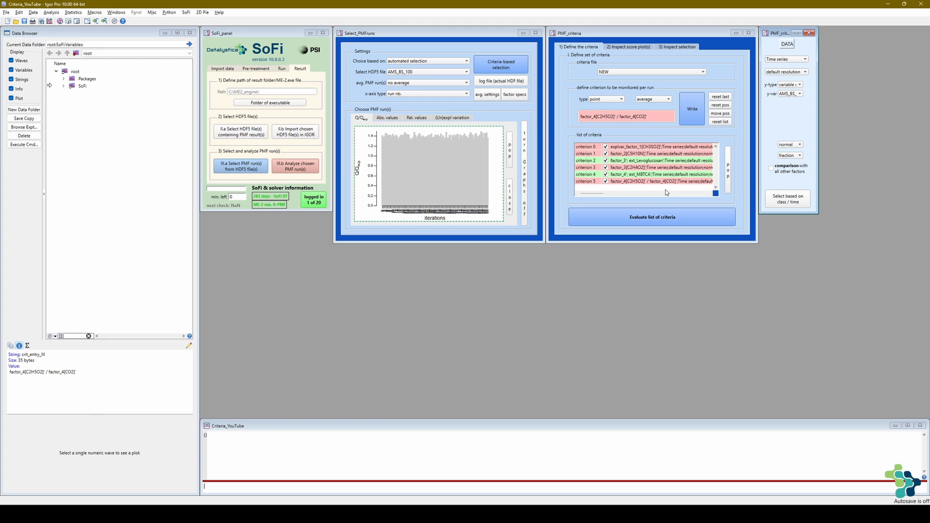
- Reduce the criterion expression to a single term, factor_5[CO2]
click(620, 116)
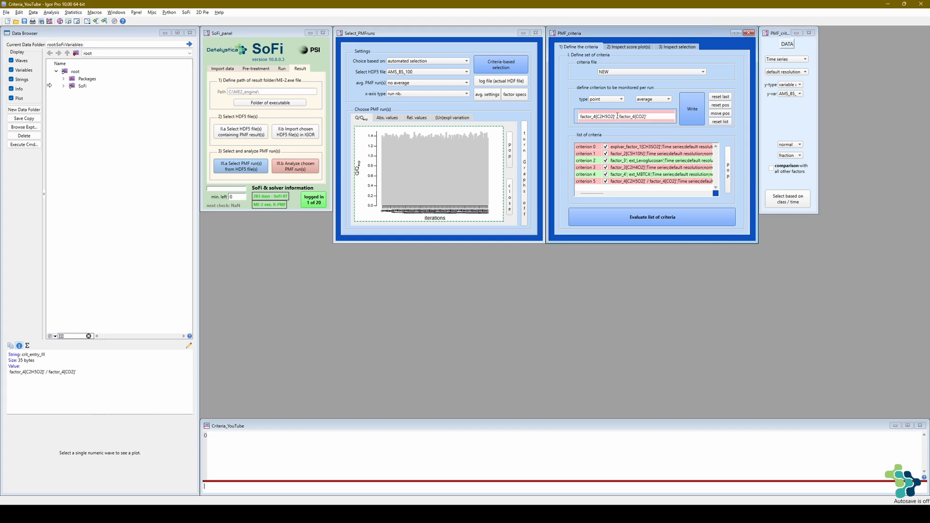
key(shift+Home)
key(BackSpace)
drag(597, 119, 594, 118)
text(5)
key(Return)
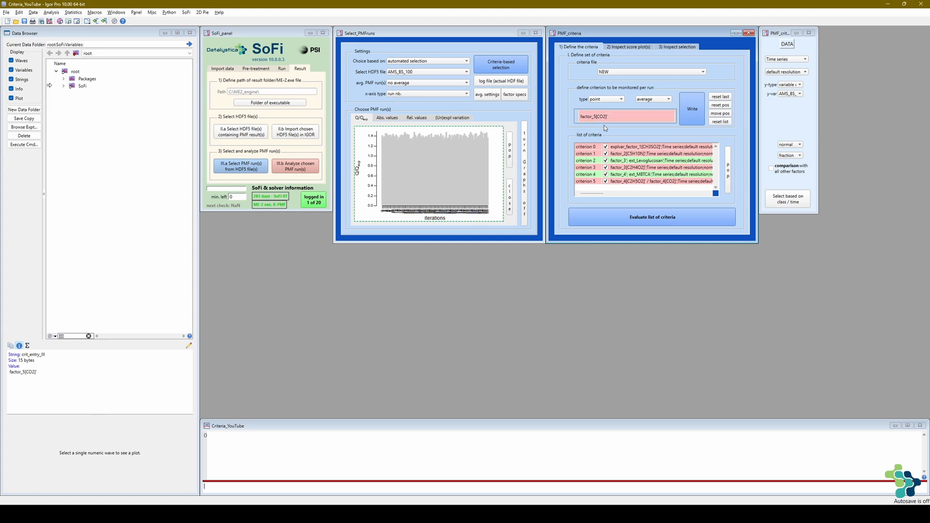
- Restrict the factor_5[CO2] criterion to the months January, February and December and add it to the list
click(779, 205)
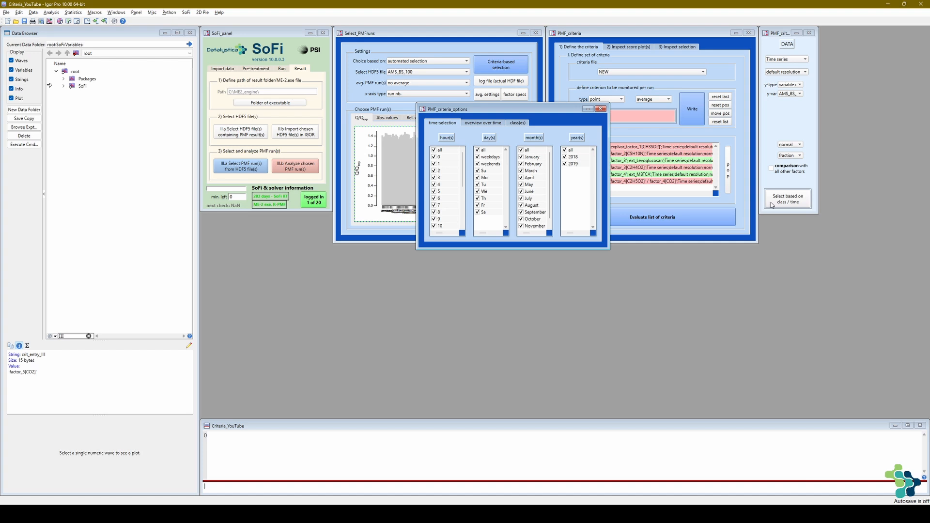
click(528, 150)
click(530, 157)
click(532, 164)
scroll(526, 225, down, 1)
click(524, 226)
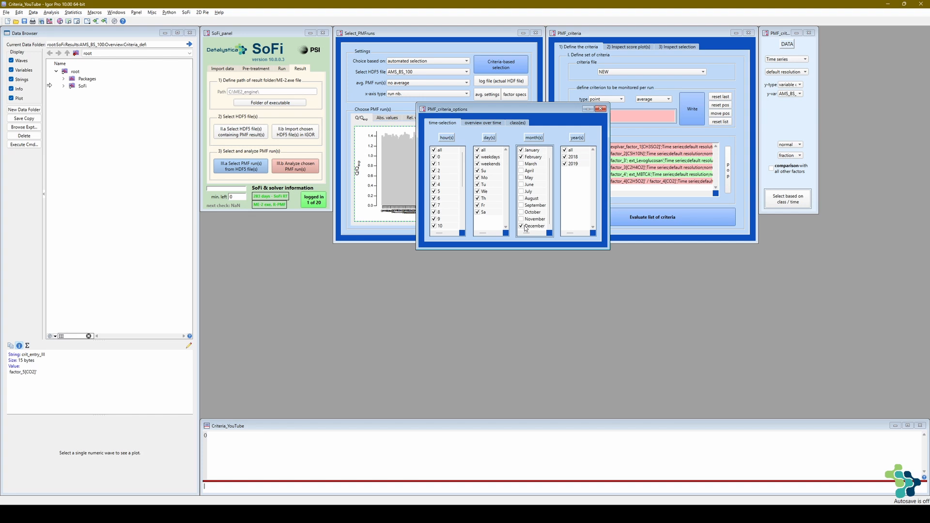
click(807, 203)
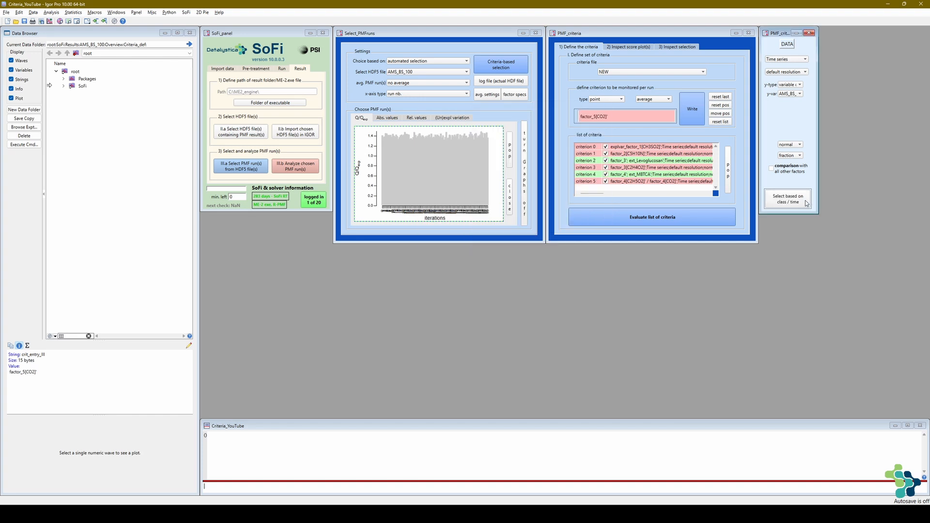
click(693, 120)
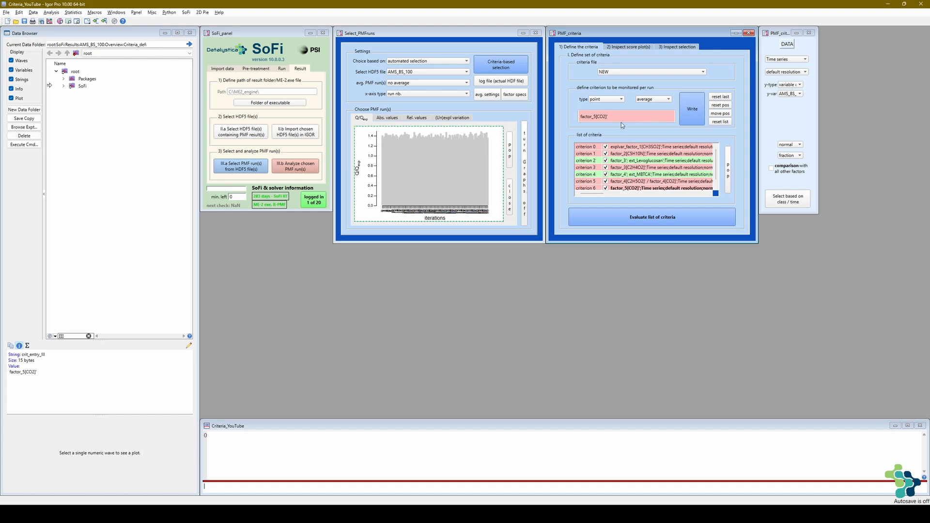
- Change the criterion expression to factor_6[CO2] and restrict it to the months June, July and August
click(595, 117)
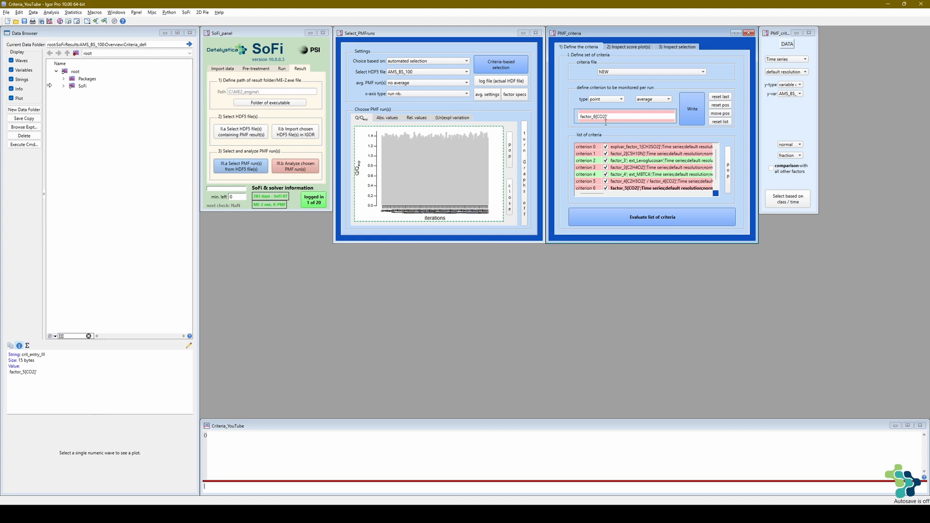
key(Return)
click(775, 201)
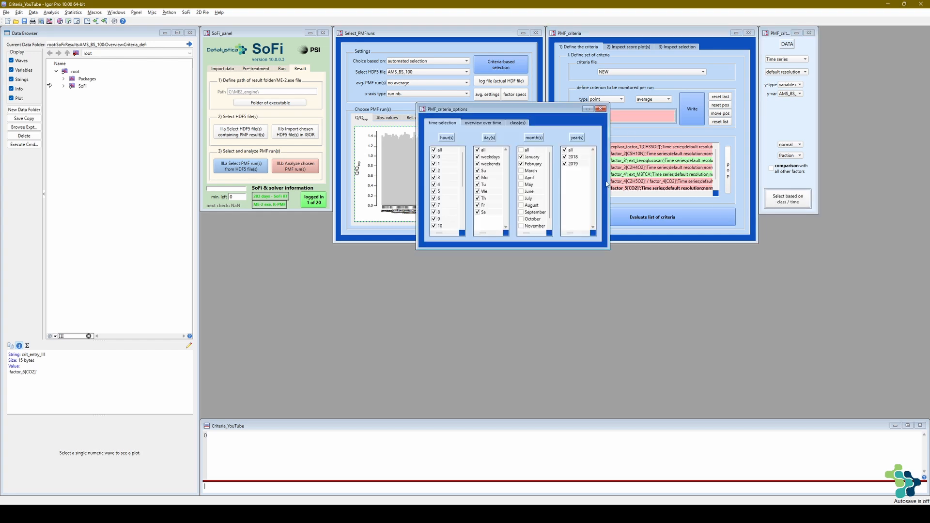
click(521, 150)
click(523, 150)
click(525, 205)
click(524, 198)
click(525, 191)
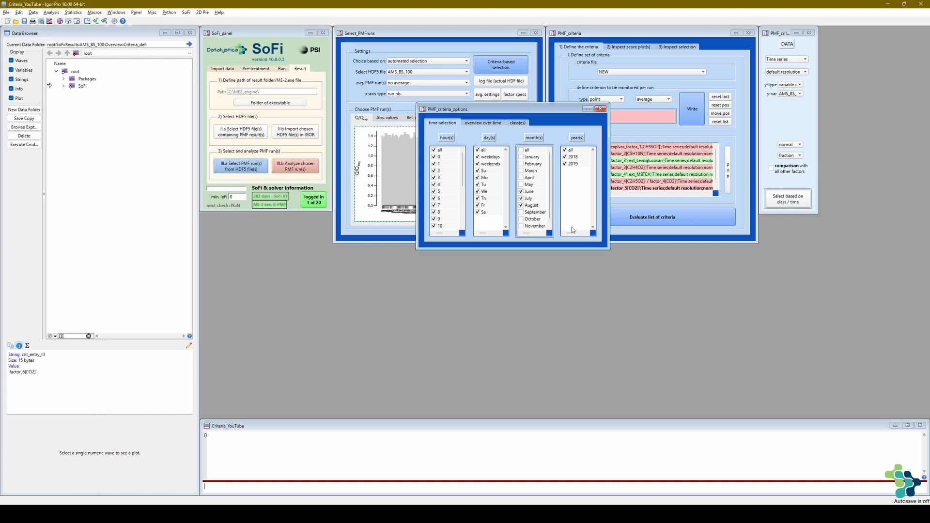
click(782, 202)
click(696, 209)
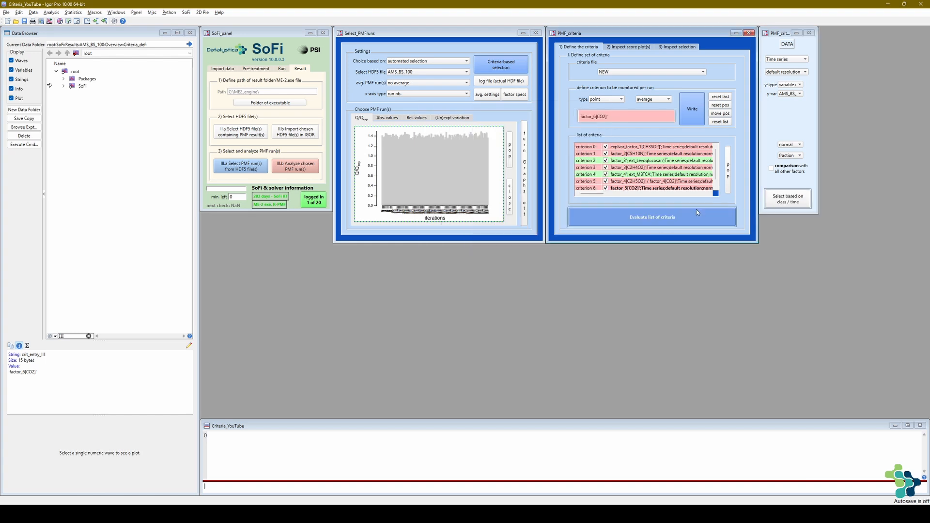
- Add the month-restricted factor_6[CO2] criterion to the list of criteria
click(697, 122)
scroll(717, 168, down, 2)
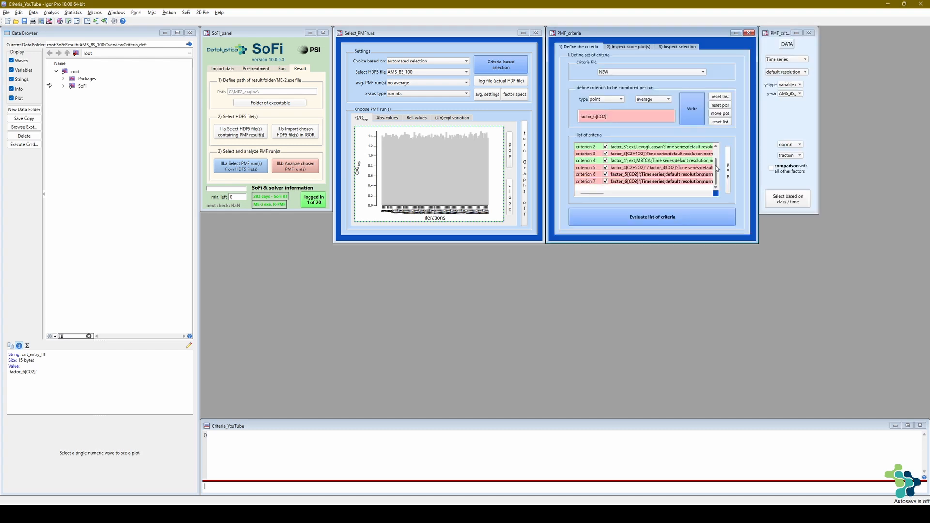
drag(716, 167, 715, 158)
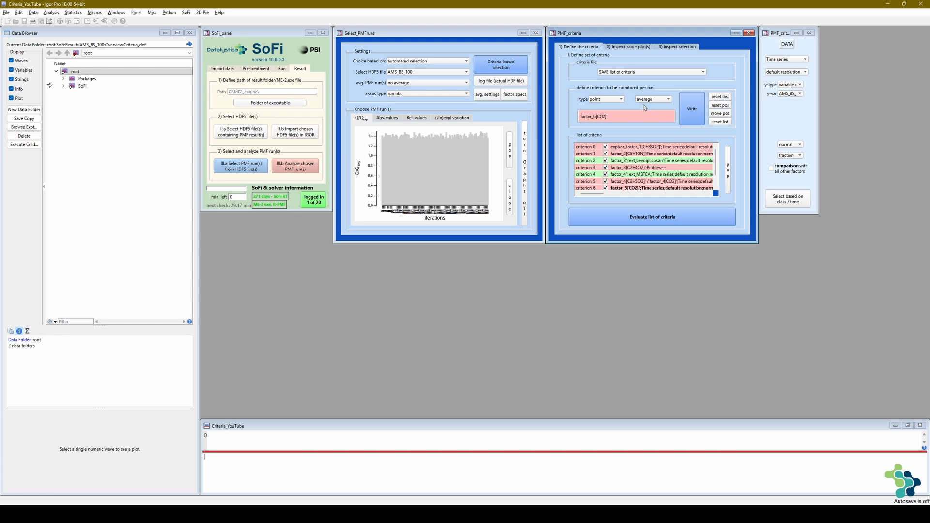
- Switch the y-type to hours and insert factor_1[hr12] as the criterion expression
click(783, 88)
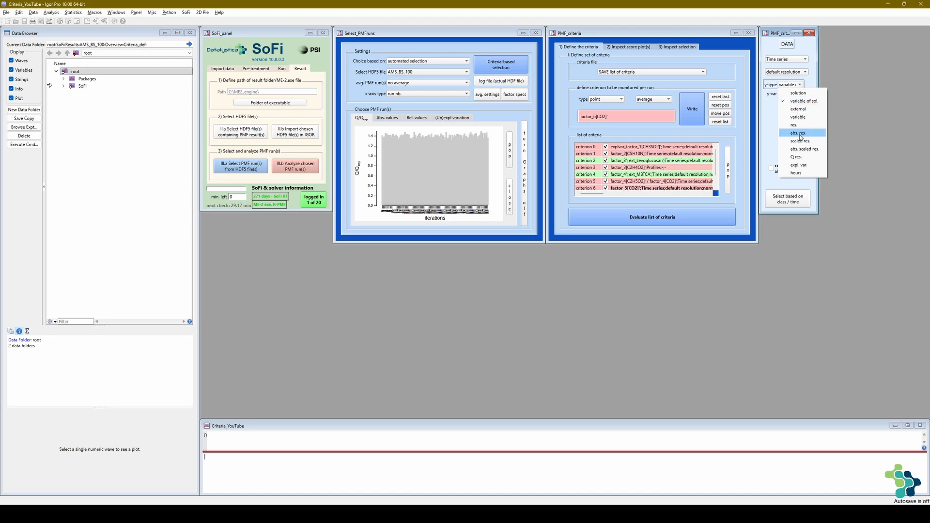
click(797, 174)
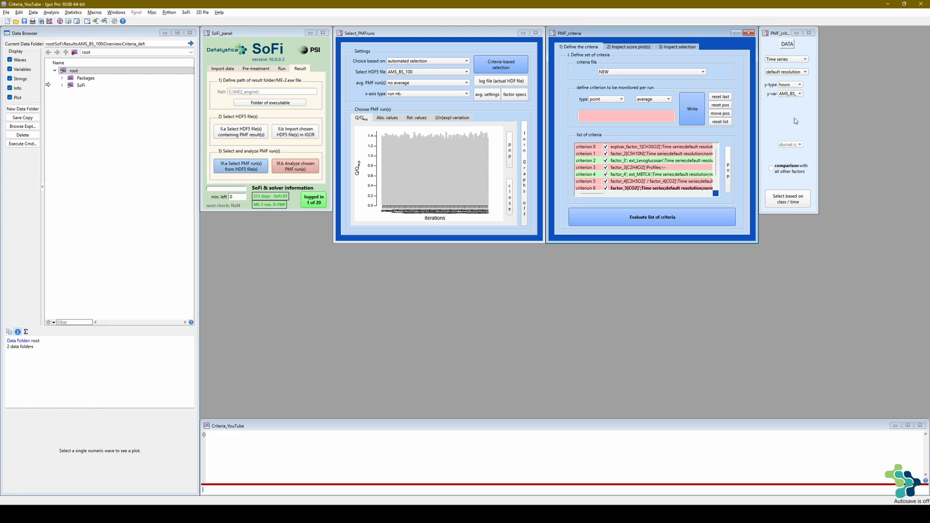
click(795, 95)
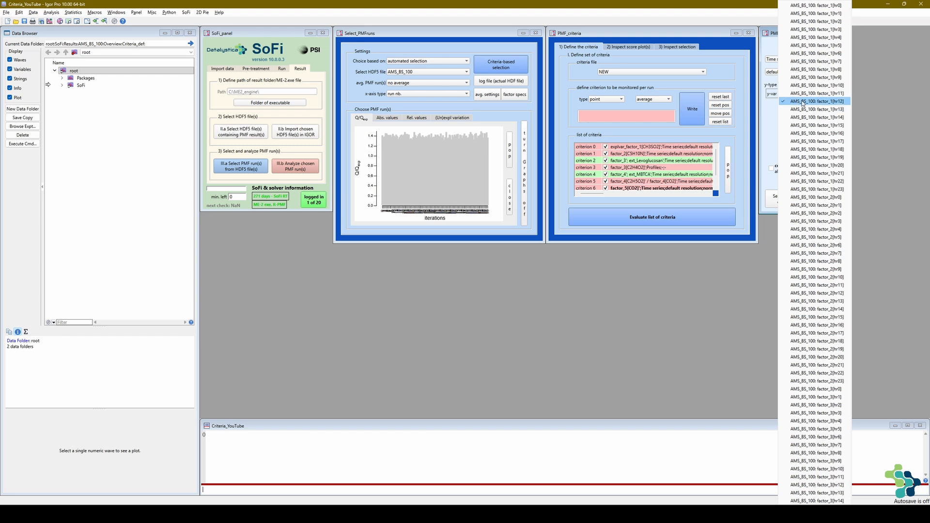
click(801, 103)
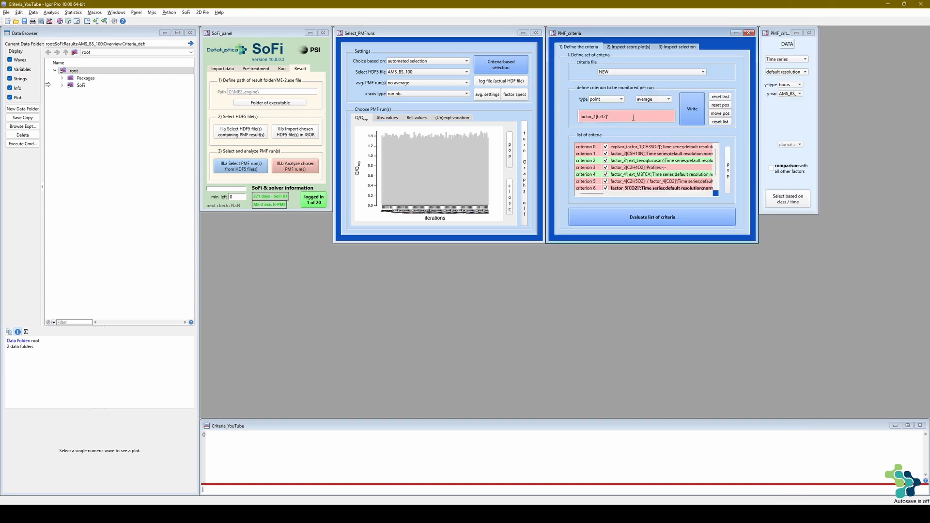
- Extend the criterion expression to the sum factor_1[hr12] + factor_1[hr13]
drag(633, 118, 578, 118)
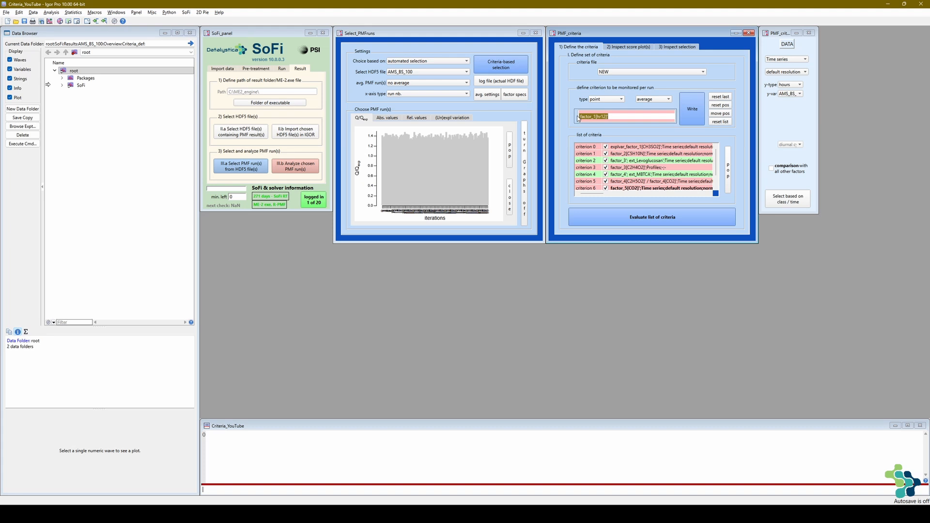
click(580, 117)
text('+)
key(ctrl+v)
drag(636, 116, 639, 117)
text(3)
key(Return)
- Bracket the hourly sum and divide it by 2, and use a copy of this average as the denominator
click(652, 115)
click(579, 116)
text(()
mouse_move(581, 116)
mouse_down()
mouse_move(650, 116)
mouse_move(564, 118)
mouse_up()
key(ctrl+c)
click(654, 116)
key(ctrl+v)
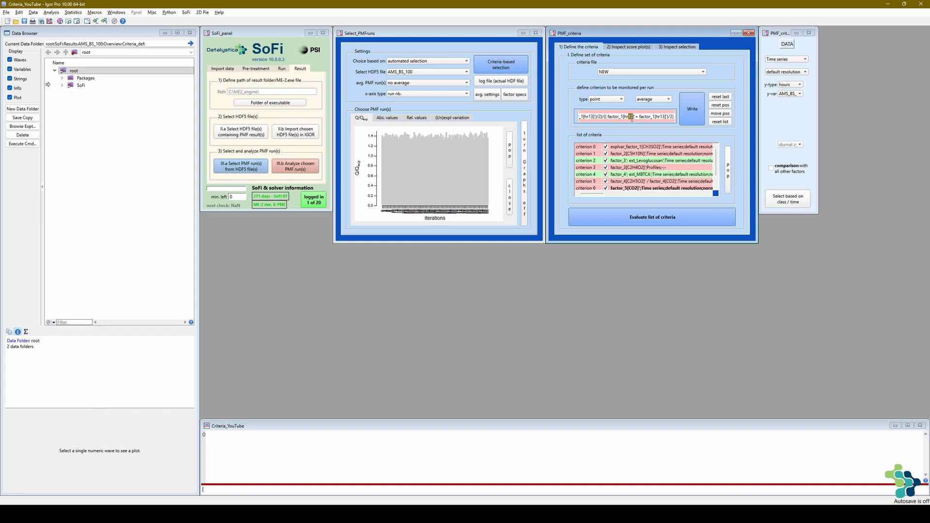
- Change the hours in the denominator's average to hr8 and hr9
text(8)
double_click(662, 116)
text(9)
key(Return)
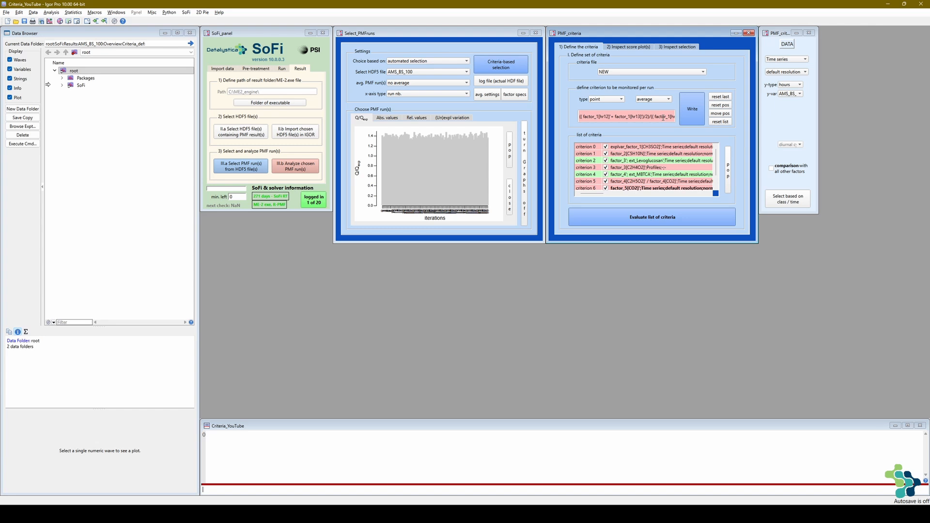
- Examine the available y-types, the calculation methods and the point, image and movie criterion types
click(797, 85)
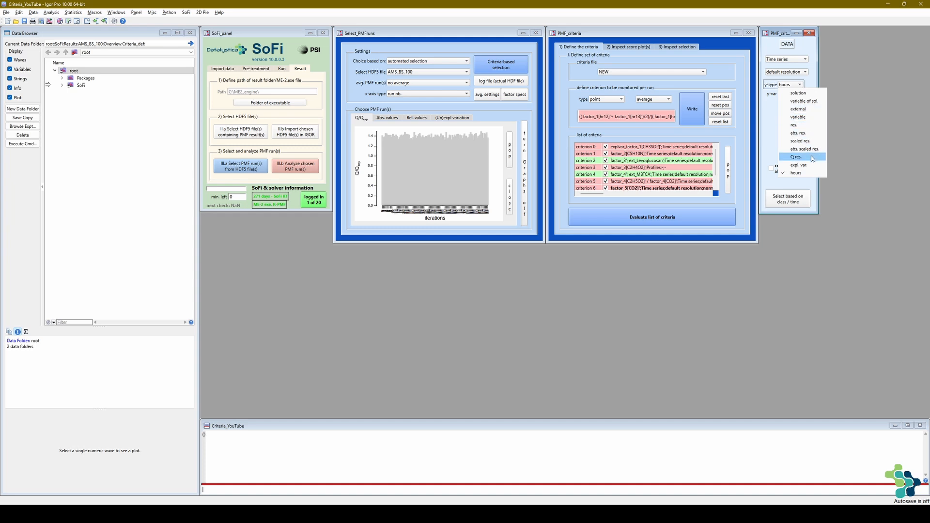
click(725, 99)
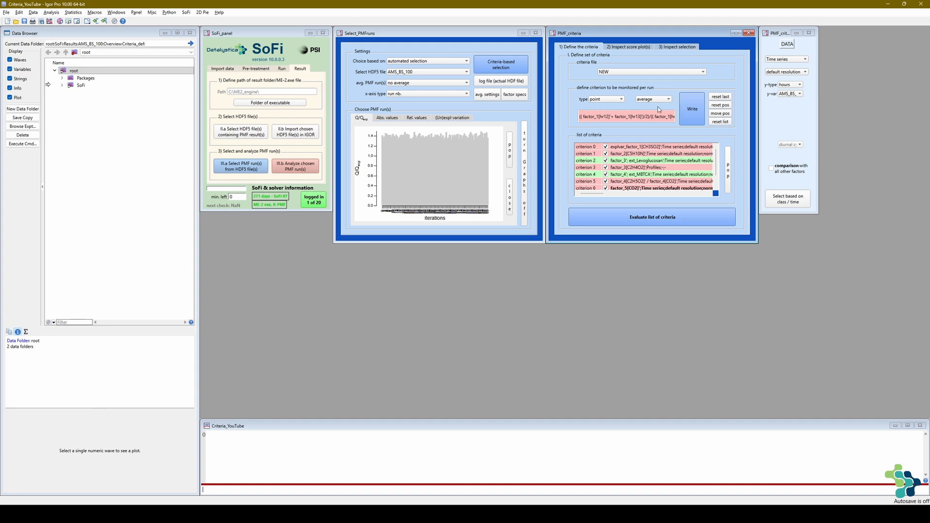
click(669, 99)
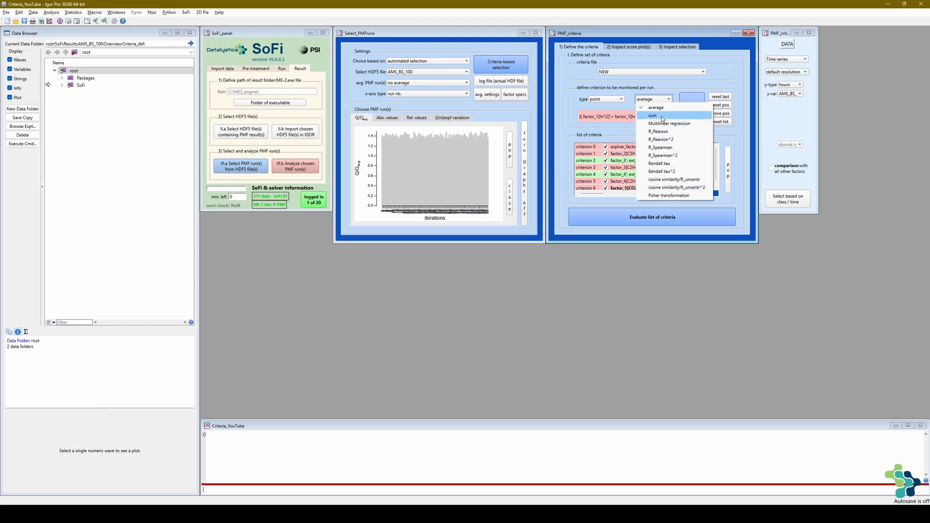
click(623, 96)
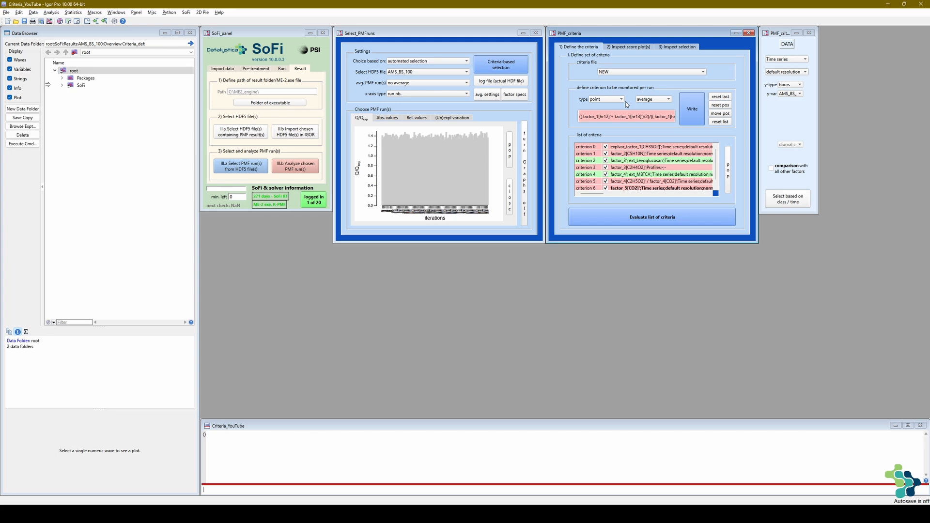
click(622, 100)
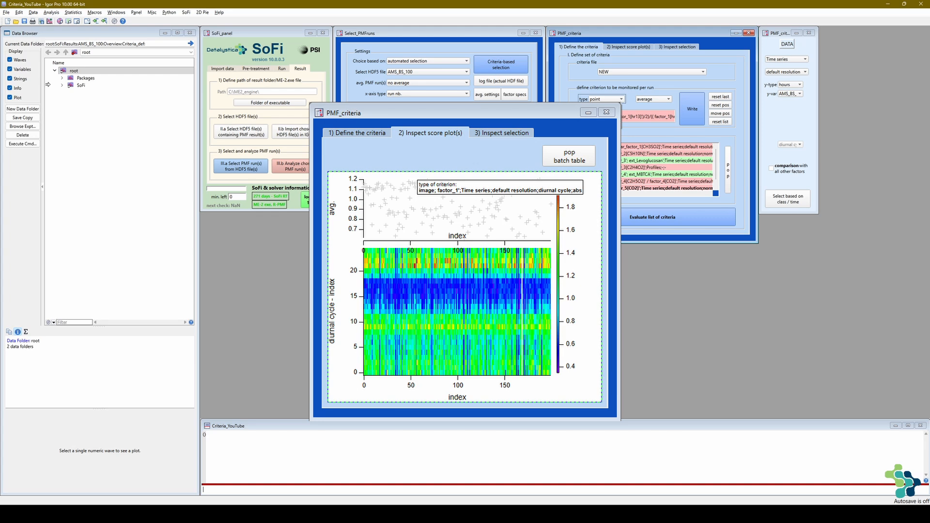
click(605, 112)
click(608, 99)
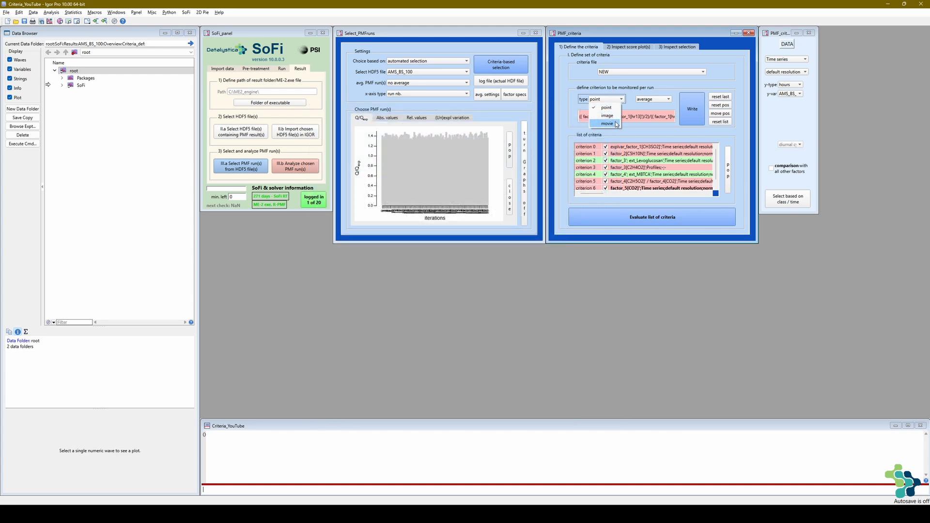
click(607, 124)
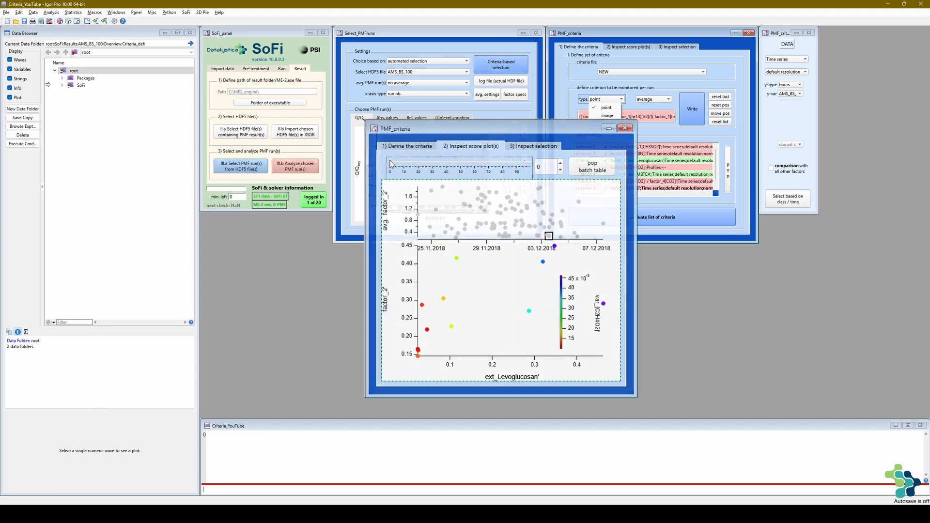
mouse_move(429, 169)
mouse_down()
mouse_move(525, 175)
mouse_move(422, 169)
mouse_up()
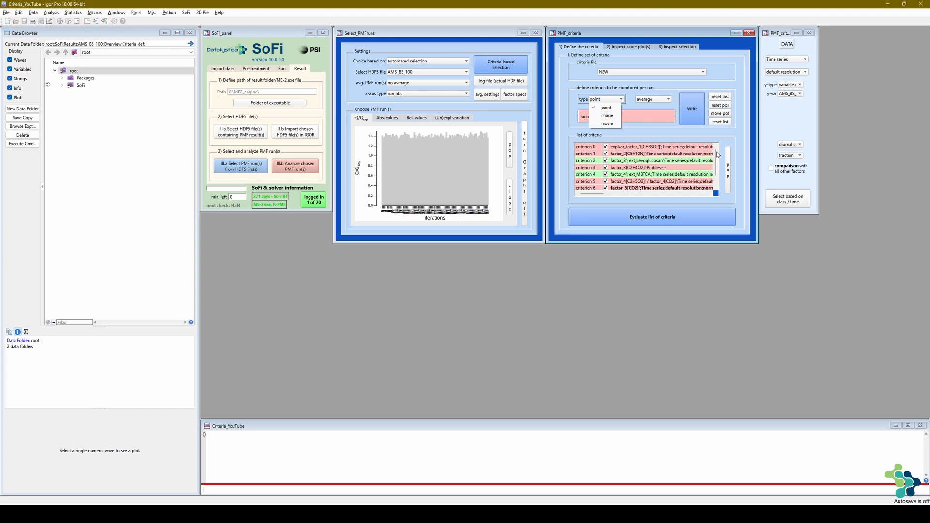
mouse_move(717, 153)
mouse_down()
mouse_move(717, 168)
mouse_move(716, 152)
mouse_up()
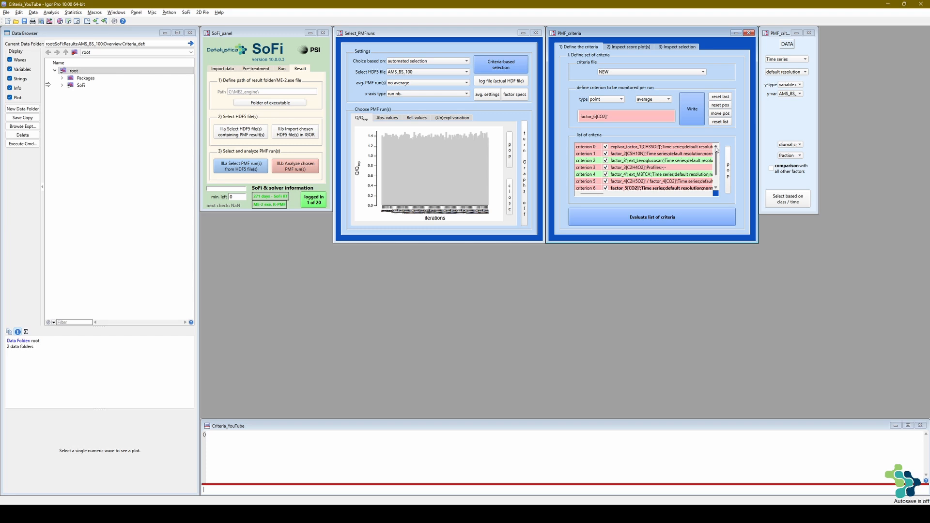
click(682, 218)
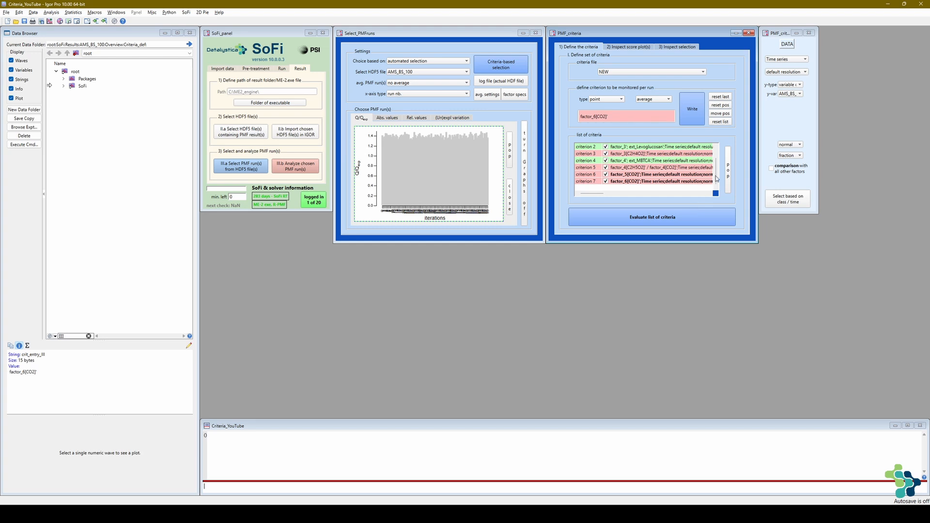
- Select criteria 1, 2, 4 and 6 together in the list of criteria
scroll(712, 162, up, 2)
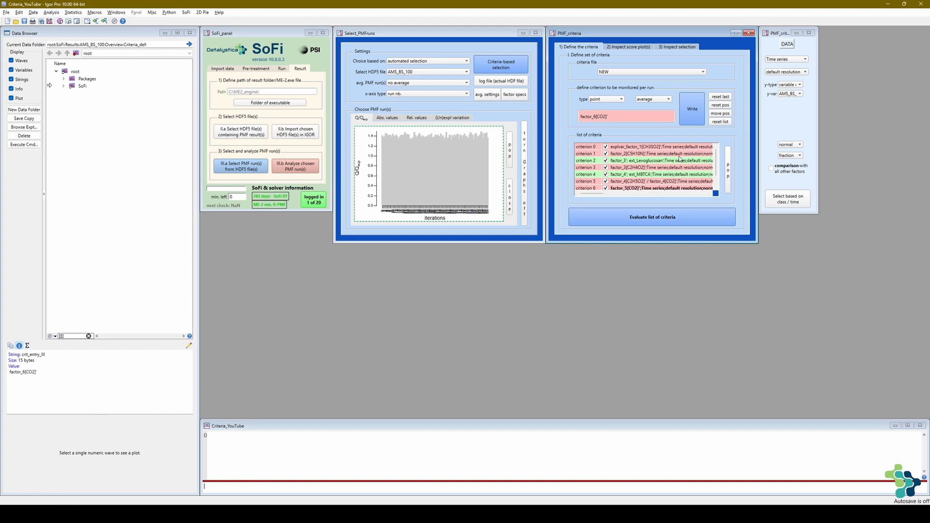
click(585, 155)
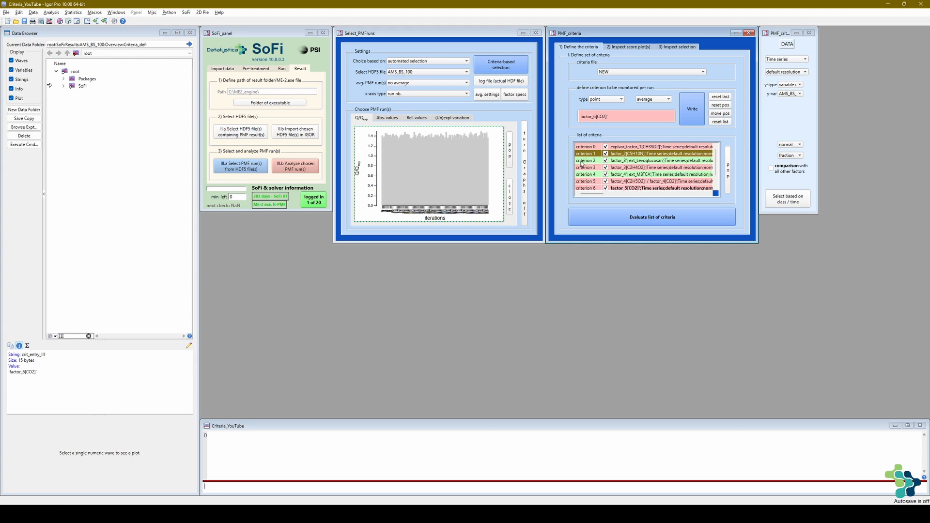
click(581, 162)
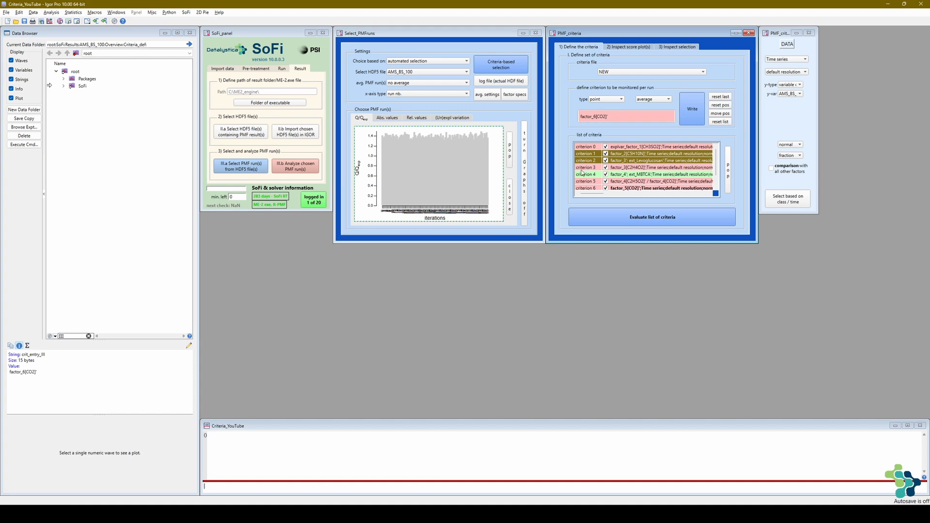
click(583, 175)
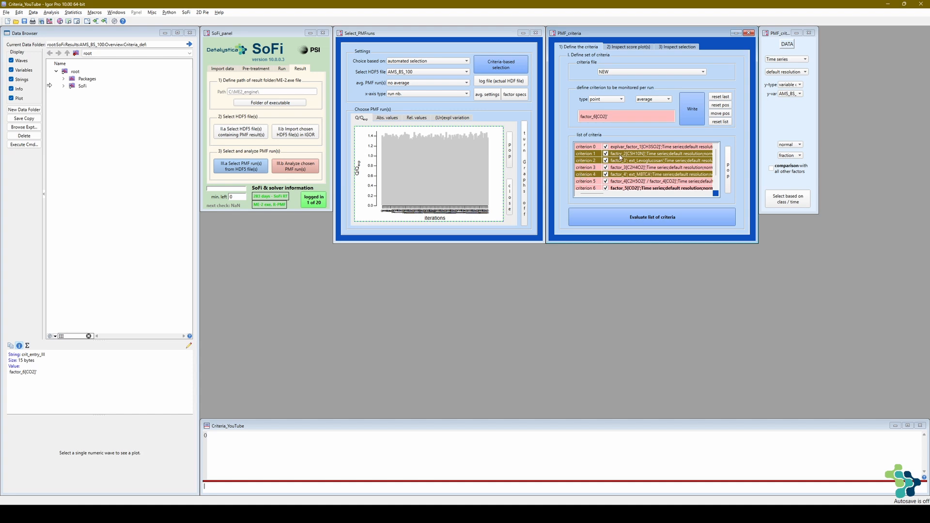
scroll(610, 167, down, 2)
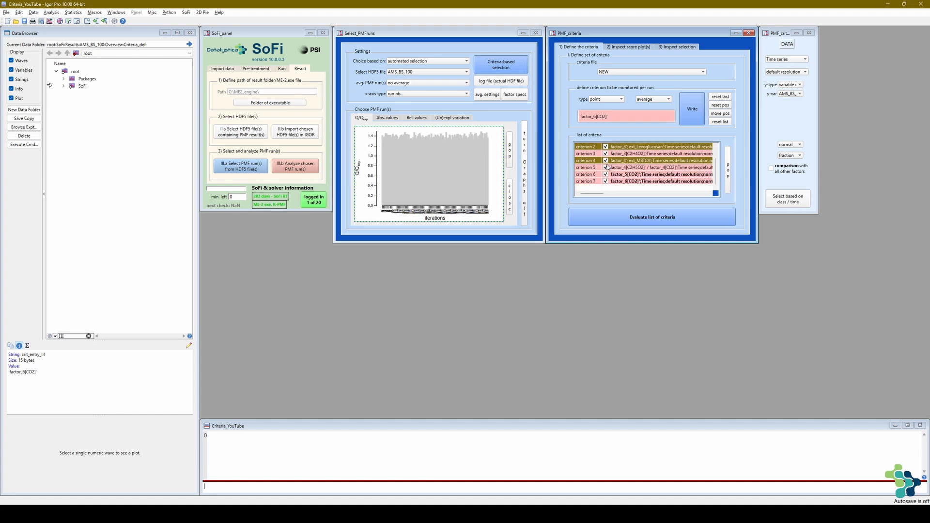
click(583, 175)
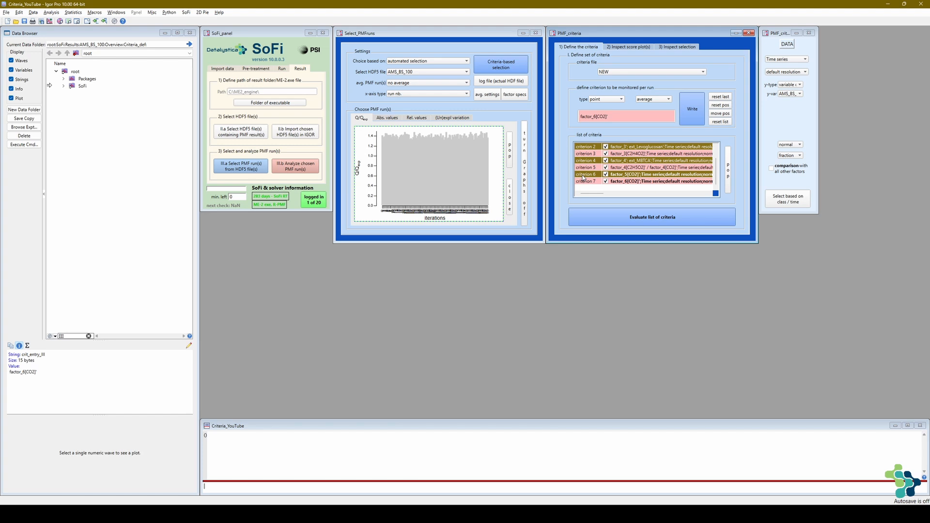
right_click(585, 177)
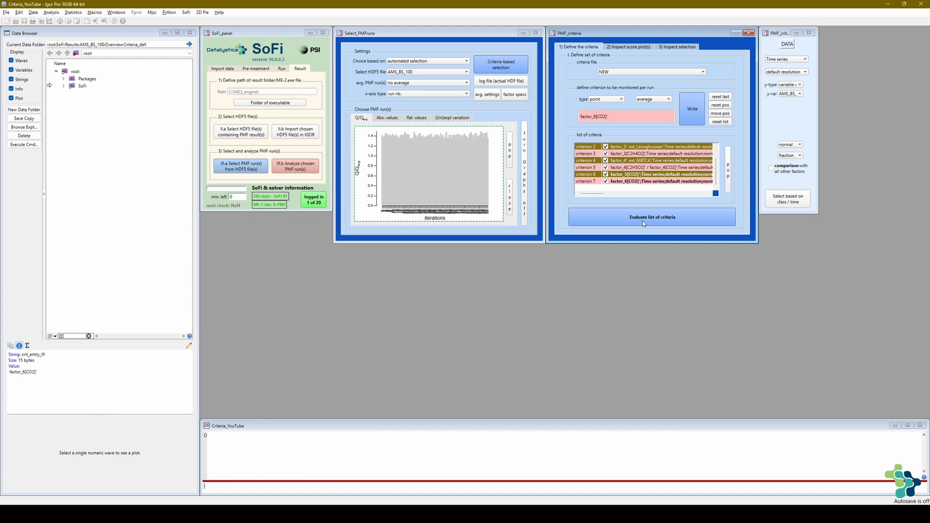
- Enable the comparison with all other factors and evaluate the list of criteria
click(642, 220)
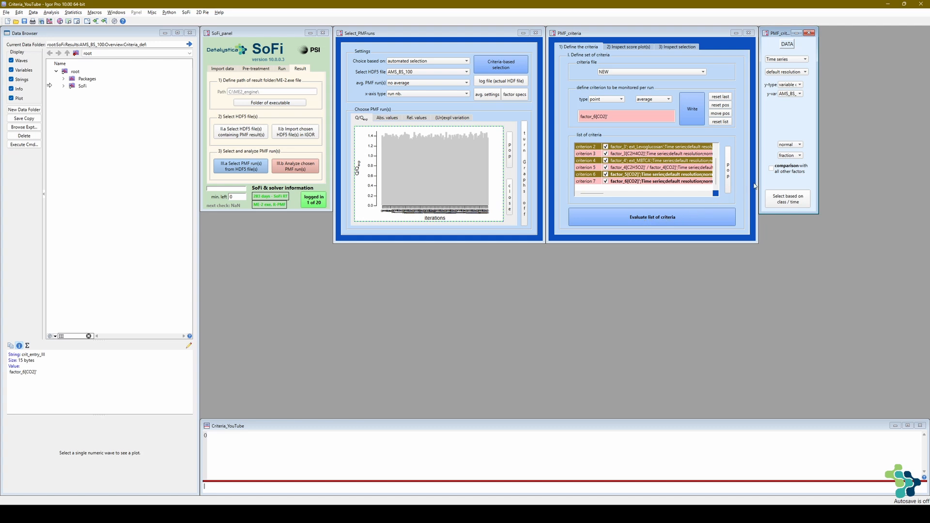
click(772, 169)
click(685, 217)
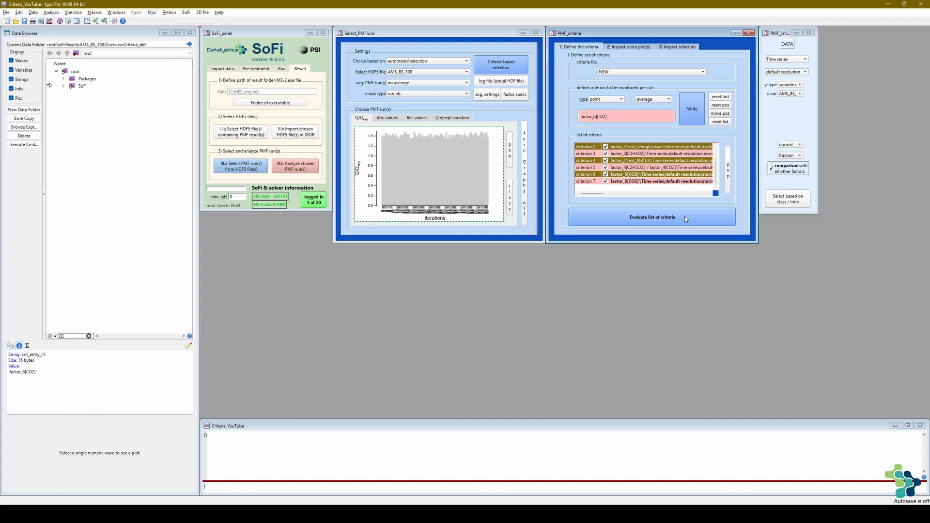
click(681, 217)
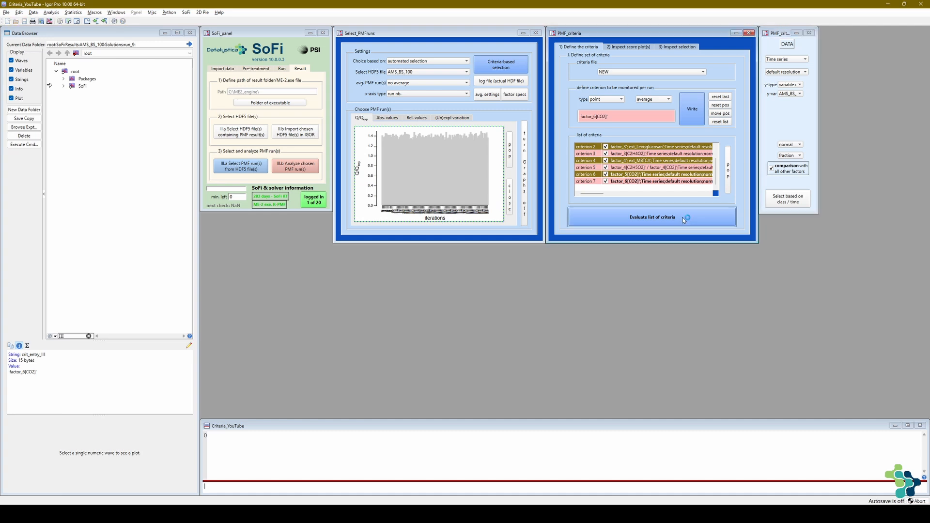